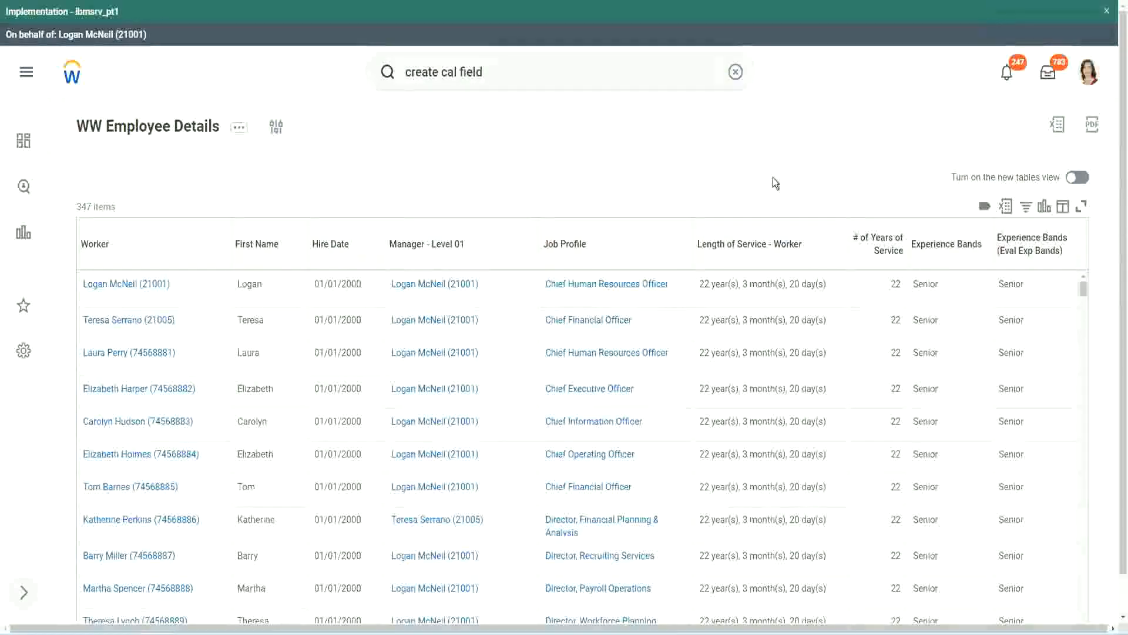
- Copy the name of the calculated field that derives experience bands with Evaluate Expression
left_click(977, 278)
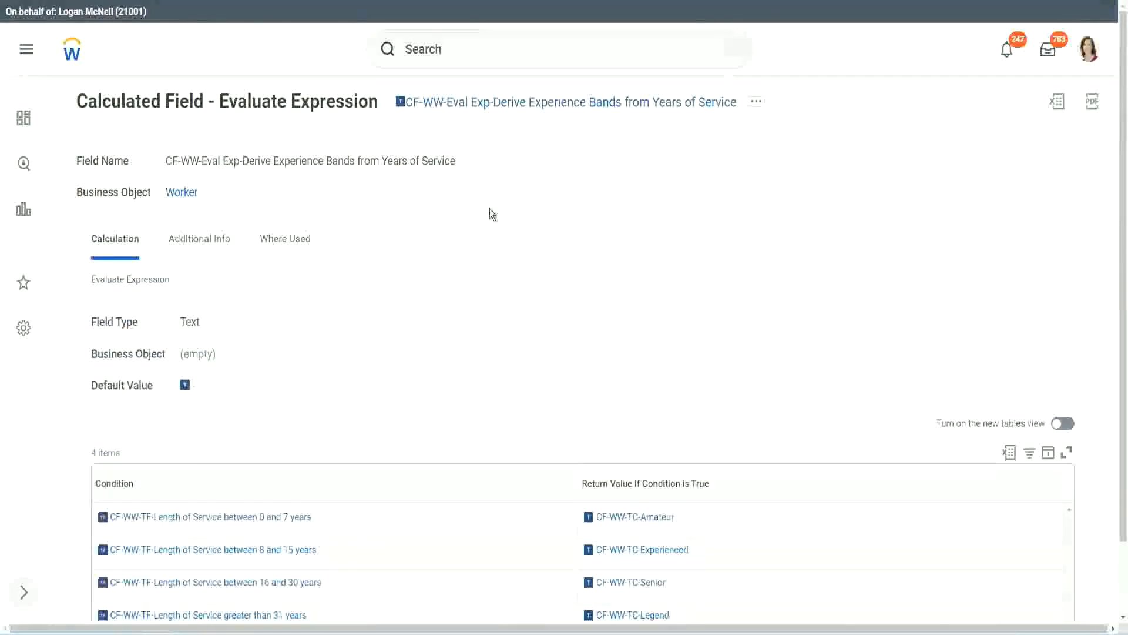
right_click(492, 112)
left_click(528, 175)
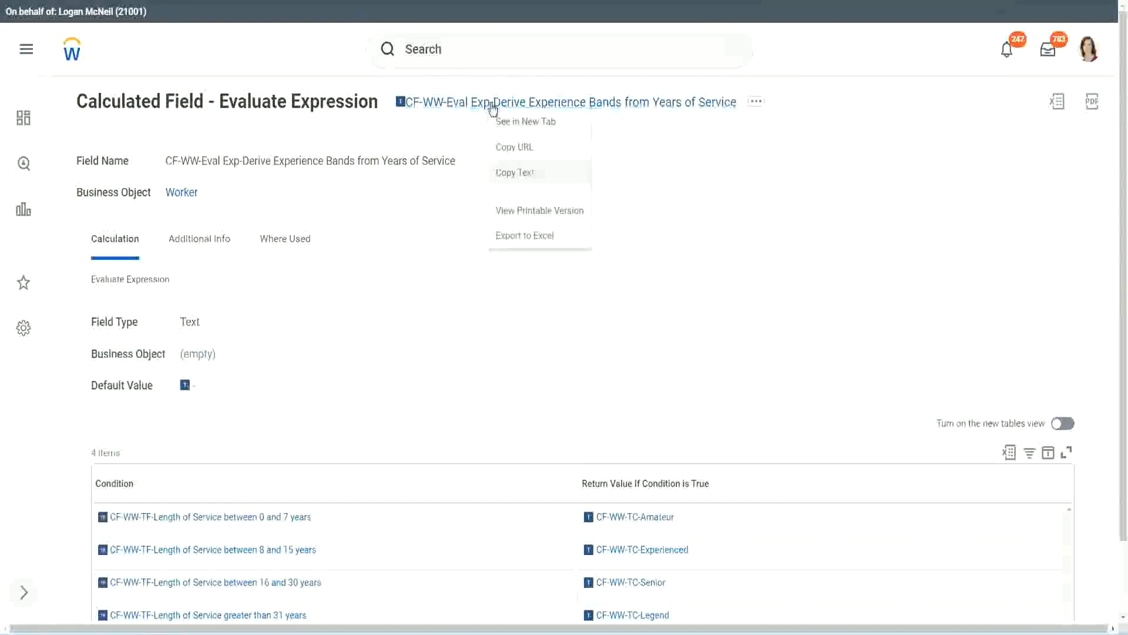
- Search for "create calc field" and open the Create Calculated Field task
left_click(472, 52)
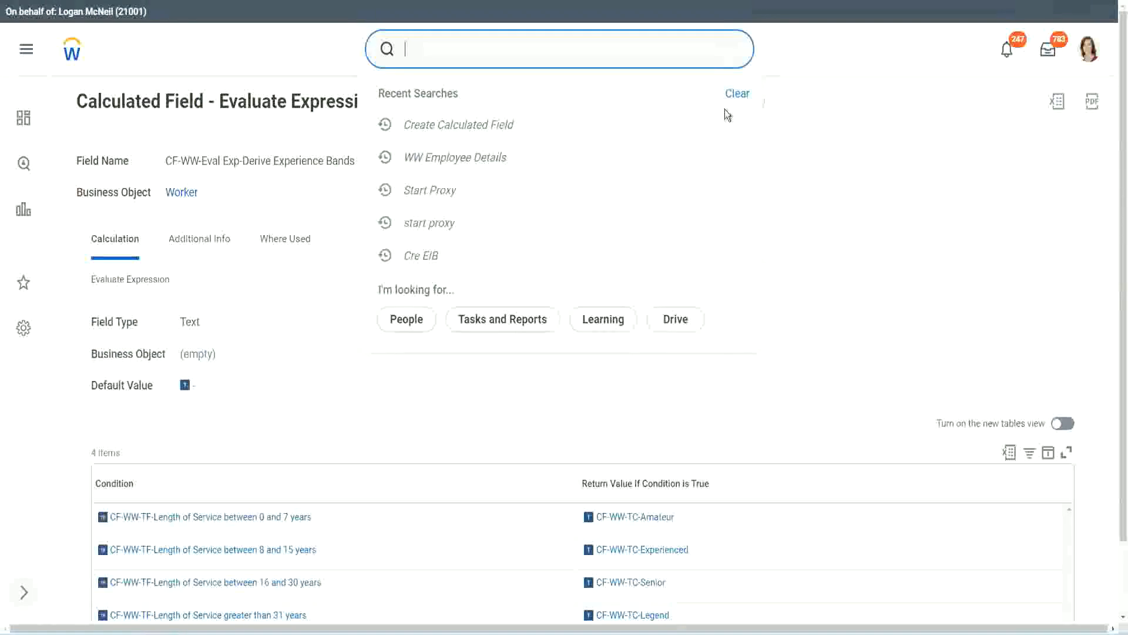
left_click(447, 44)
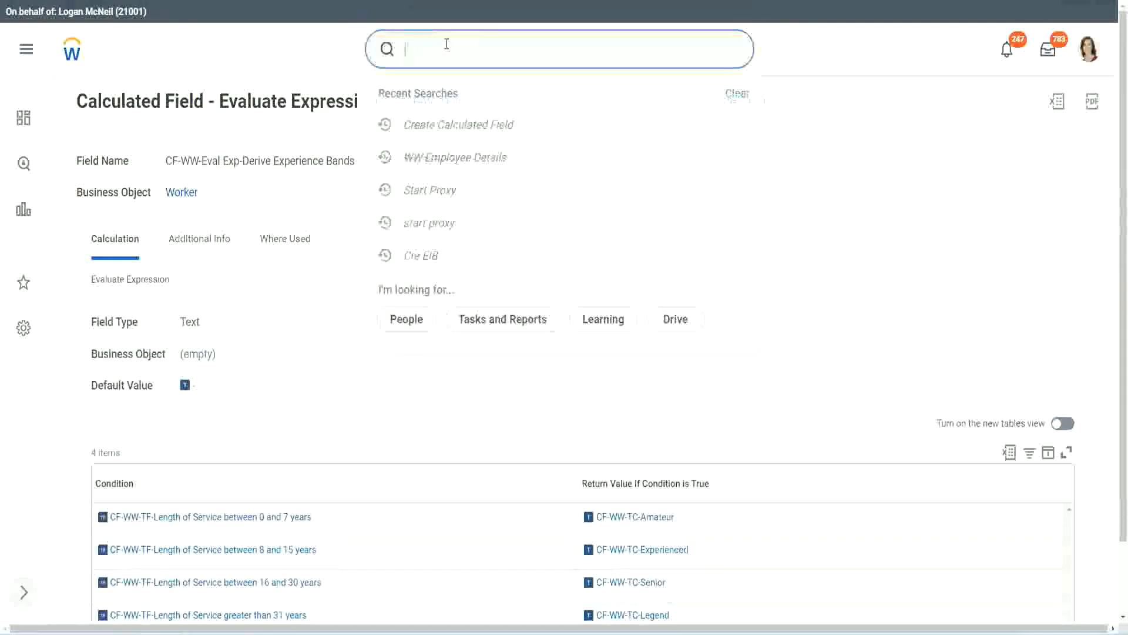
type("create calc")
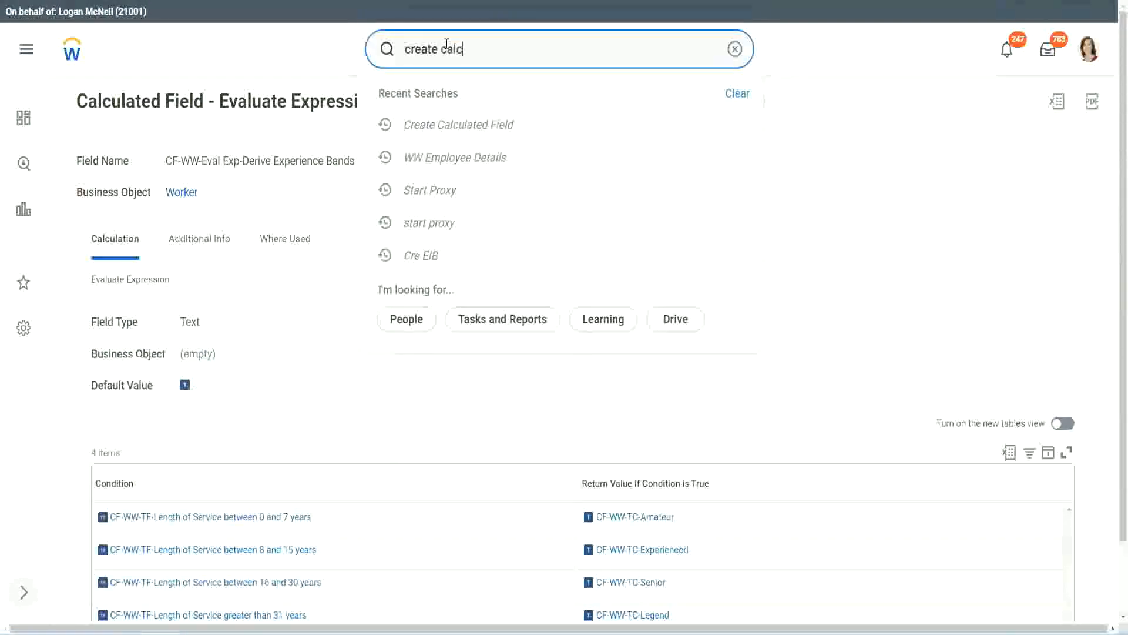
type(" field")
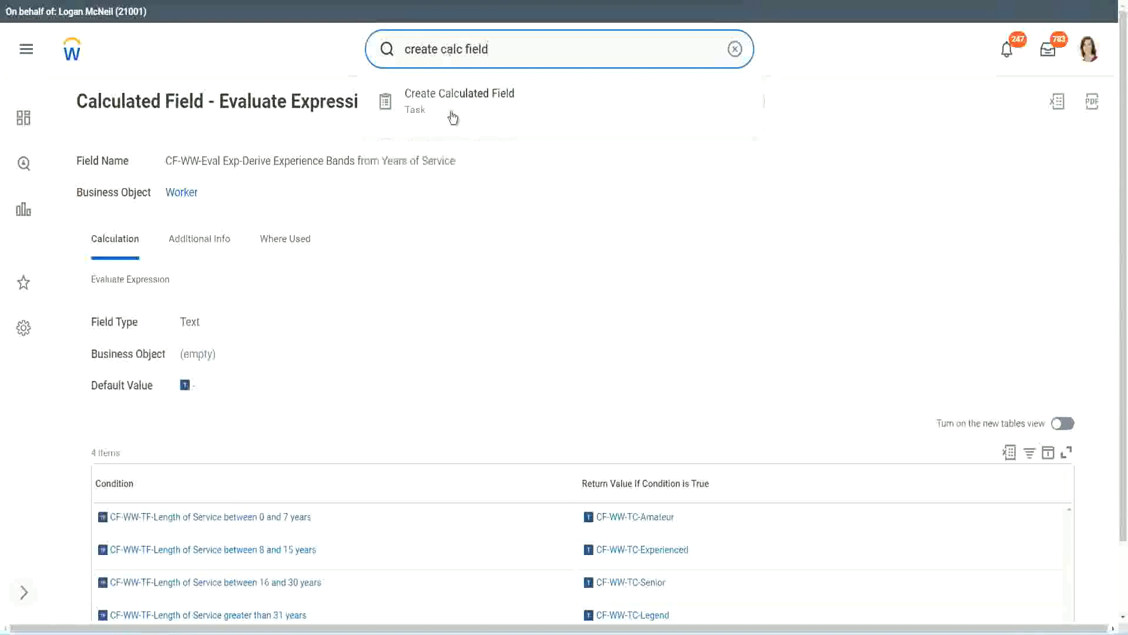
left_click(453, 117)
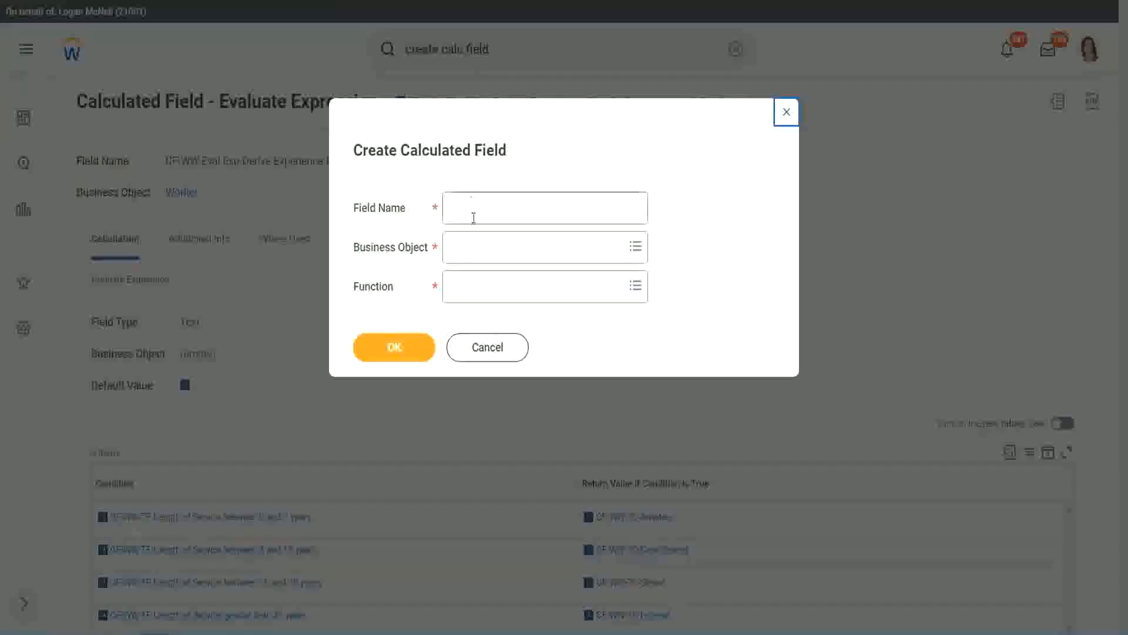
- Name the new calculated field "CF-WW-LRB-Identify Experience Bands from years of Service"
left_click(475, 209)
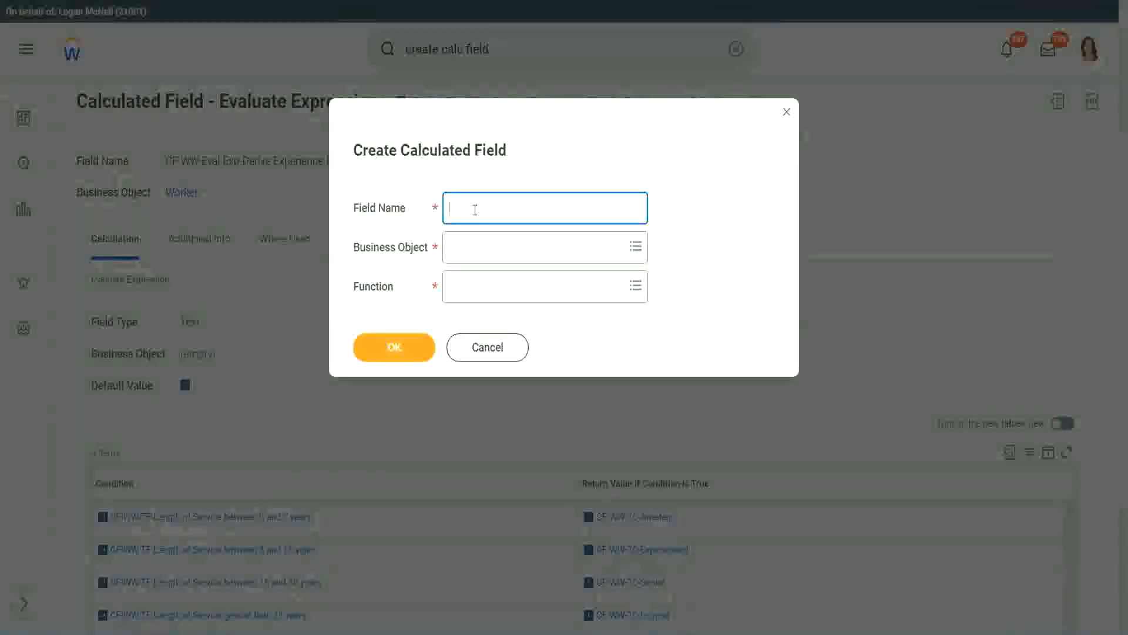
type("CF")
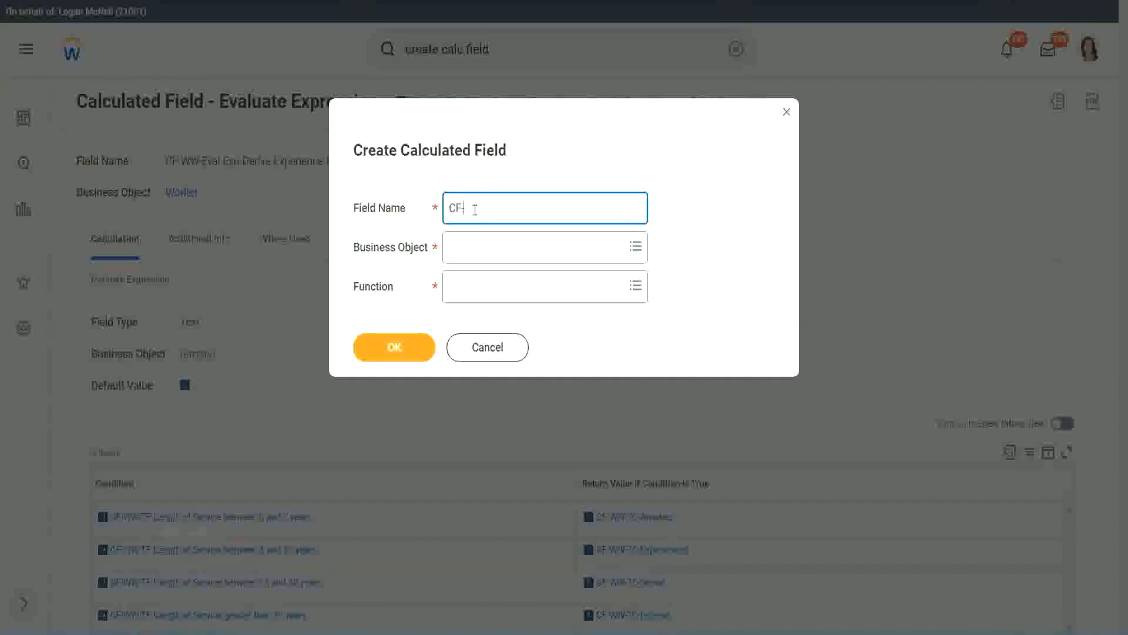
type("-")
type("WW-I")
type("RB")
type("-")
type("Ident")
type("ify Exe")
key("BackSpace")
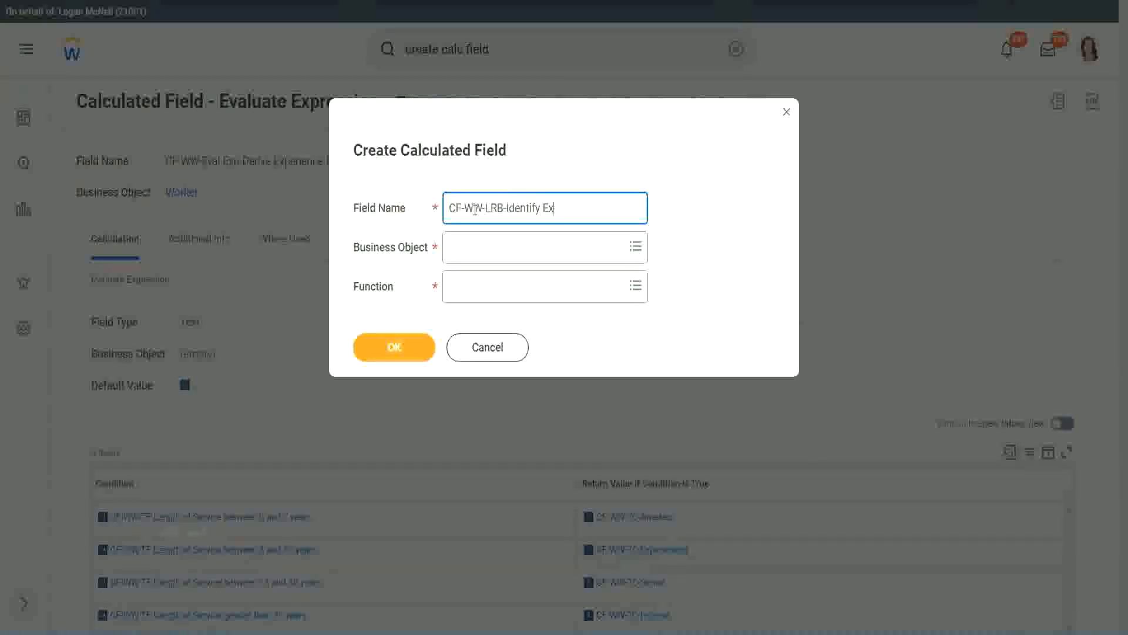
type("perience")
key("BackSpace")
key("BackSpace")
type("ce Bands from years of")
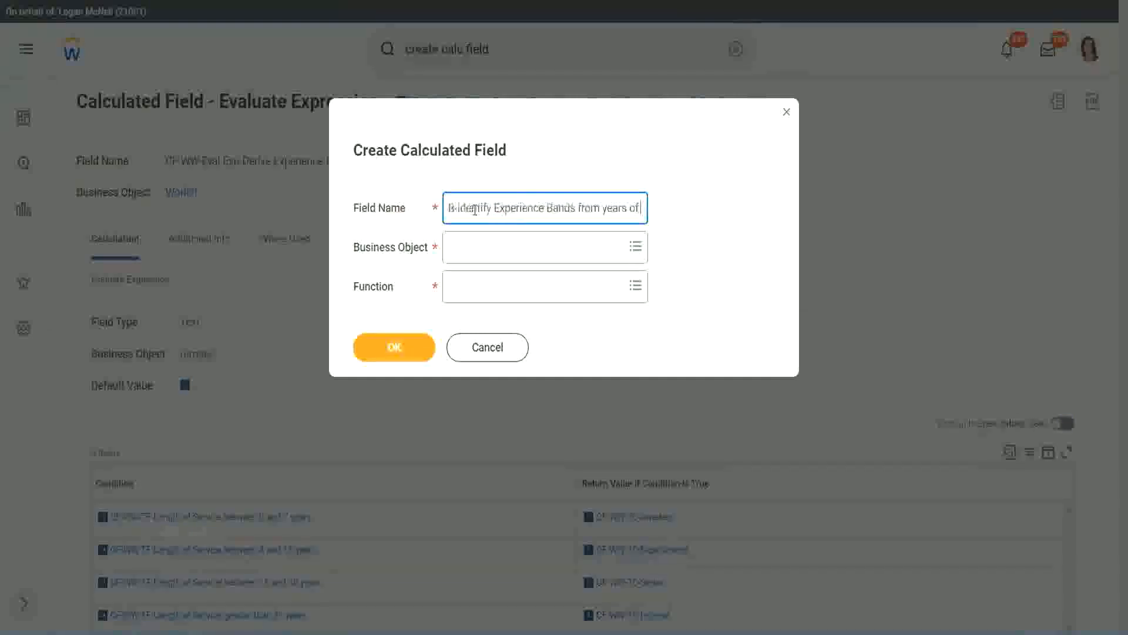
type(" Service")
key("Tab")
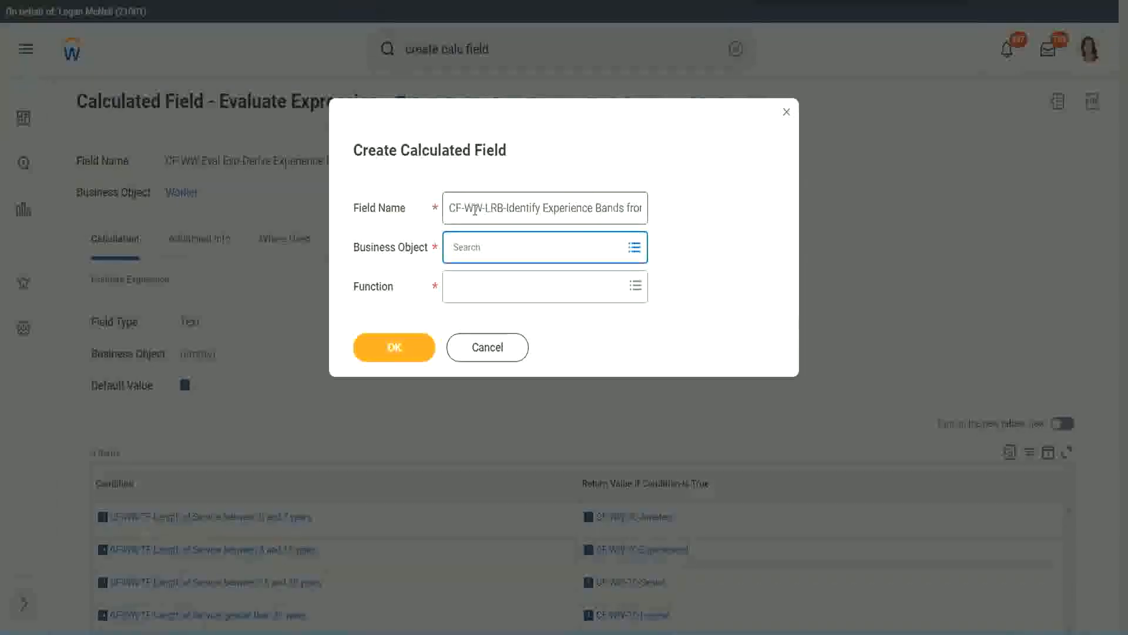
- Set the business object to Worker and the function to Lookup Range Band, and proceed to the calculation definition
type("worker")
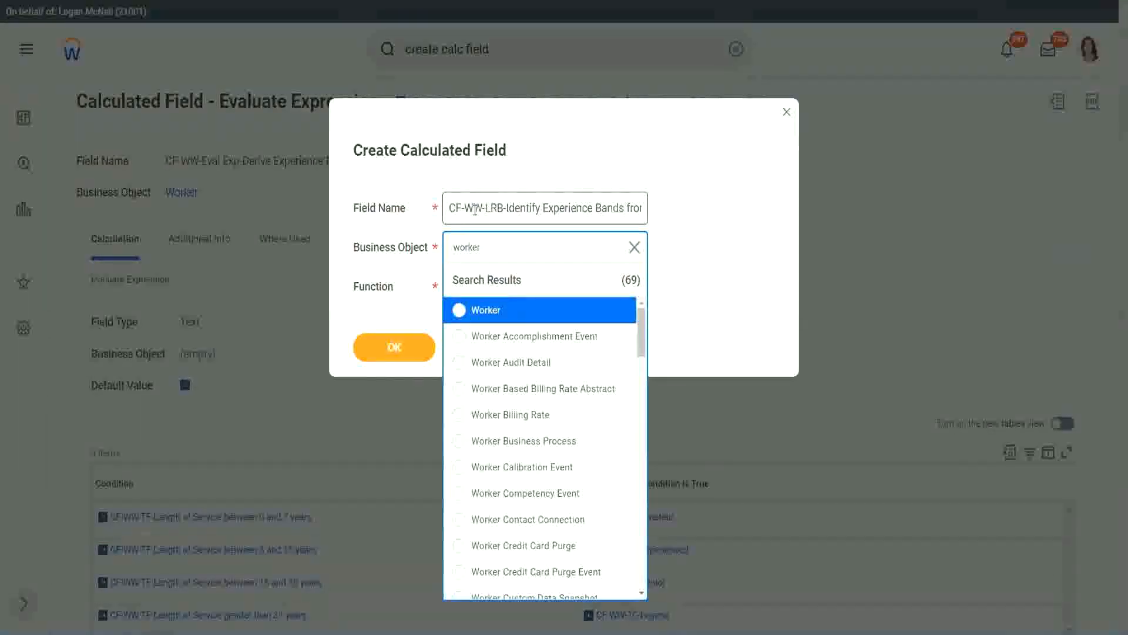
key("Return")
type("lrb")
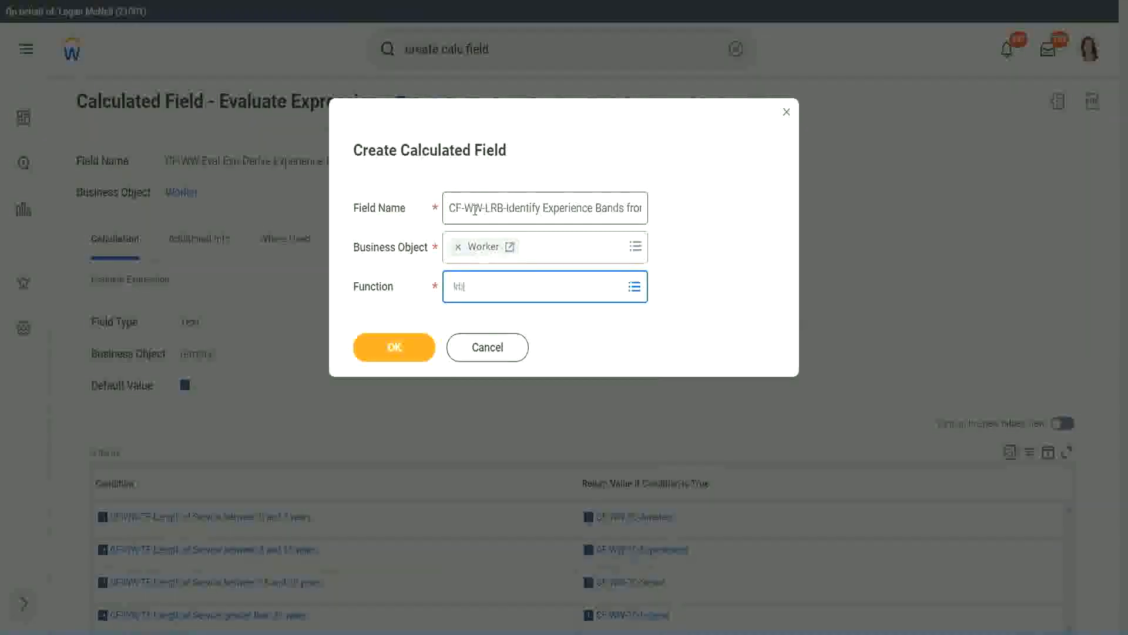
key("Return")
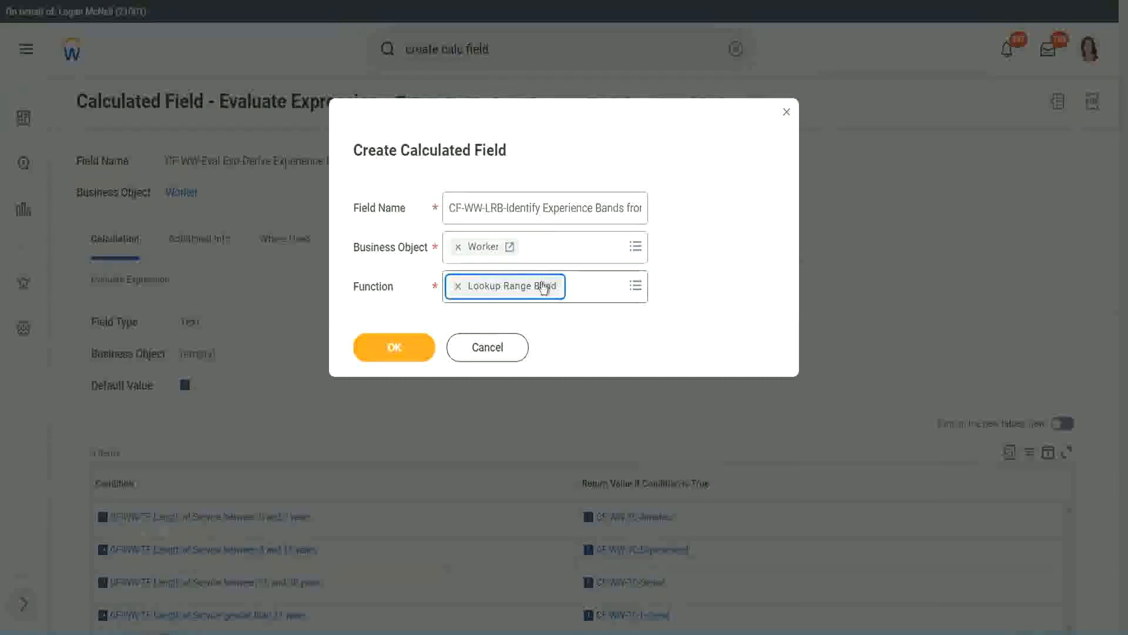
left_click(403, 348)
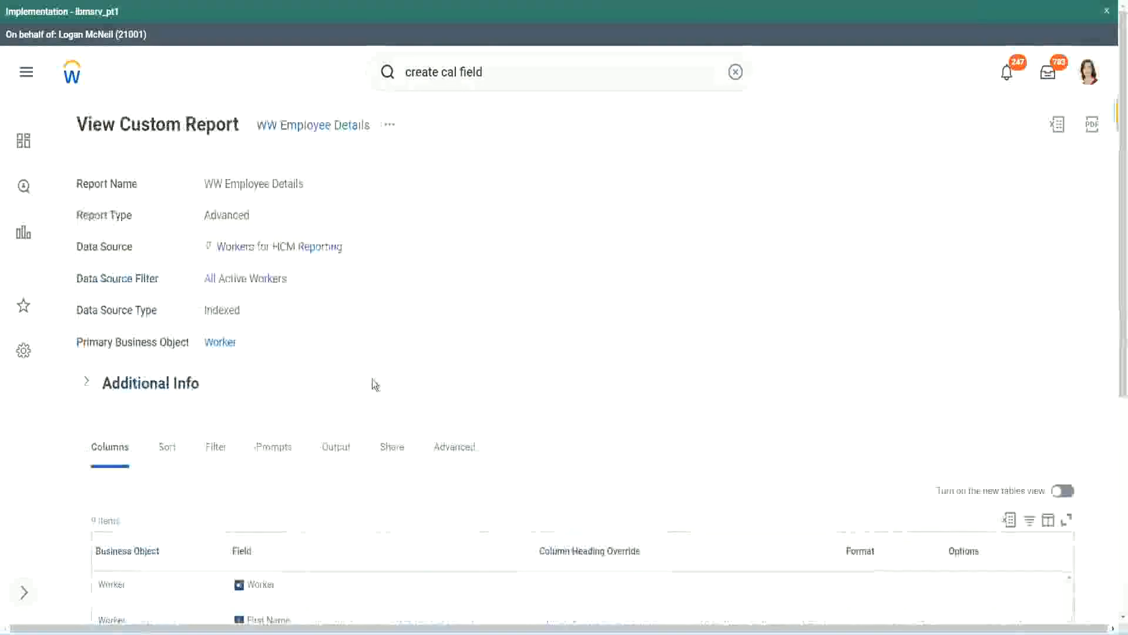
- Copy the name CF-WW-Convert Text To Number-Number of Years from Length of Service from the WW Employee Details report definition and use it as source field
scroll(376, 382, "down", 5)
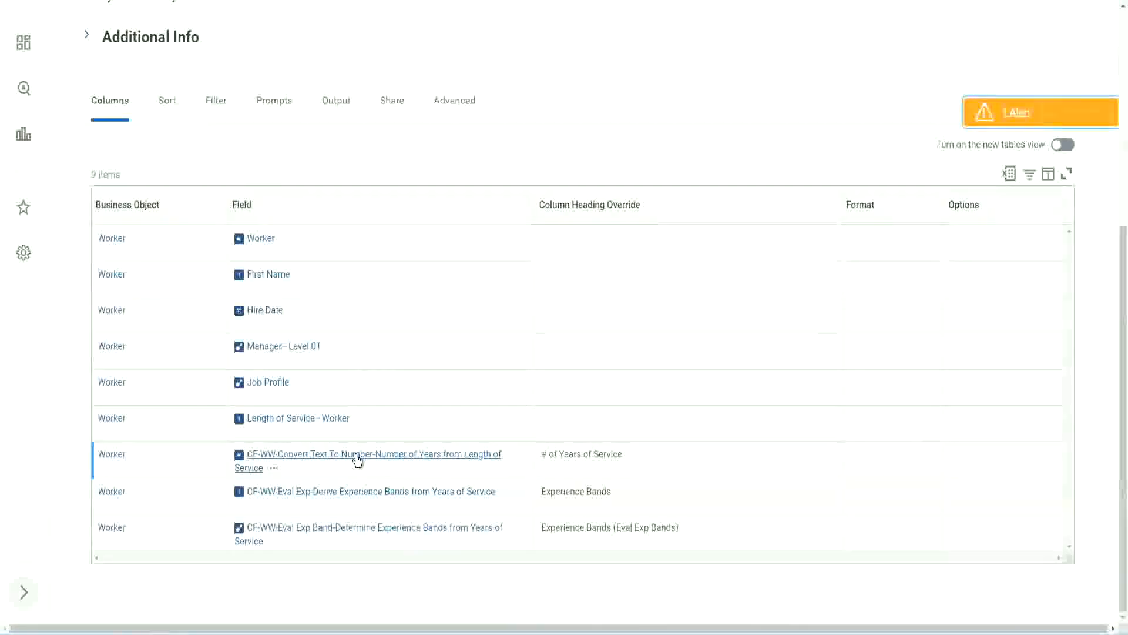
right_click(356, 460)
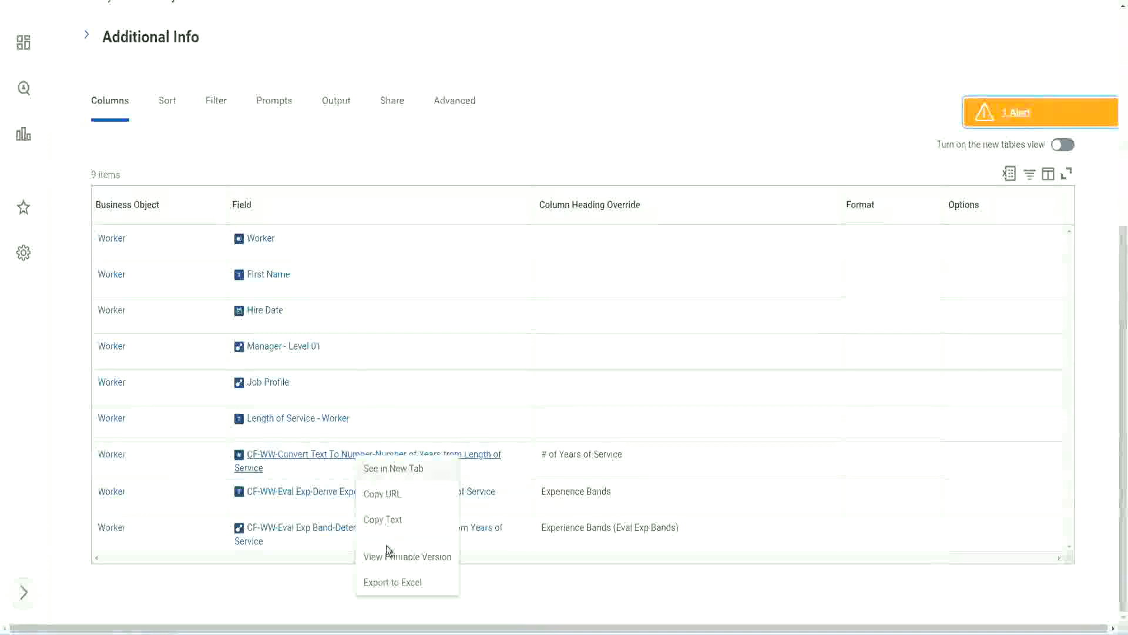
left_click(387, 521)
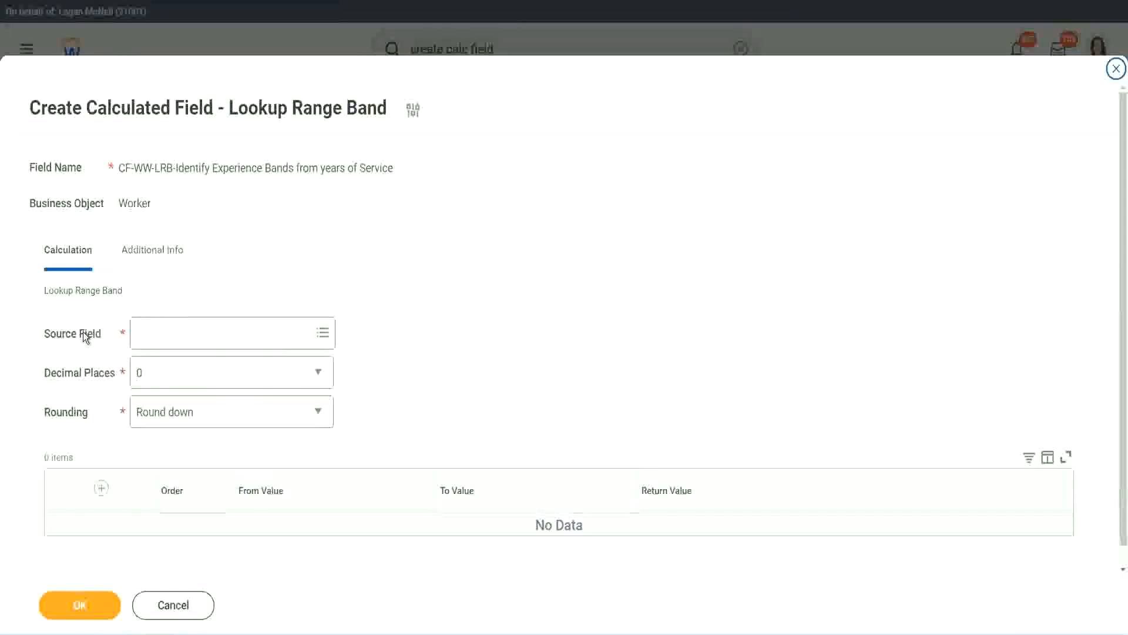
left_click(176, 335)
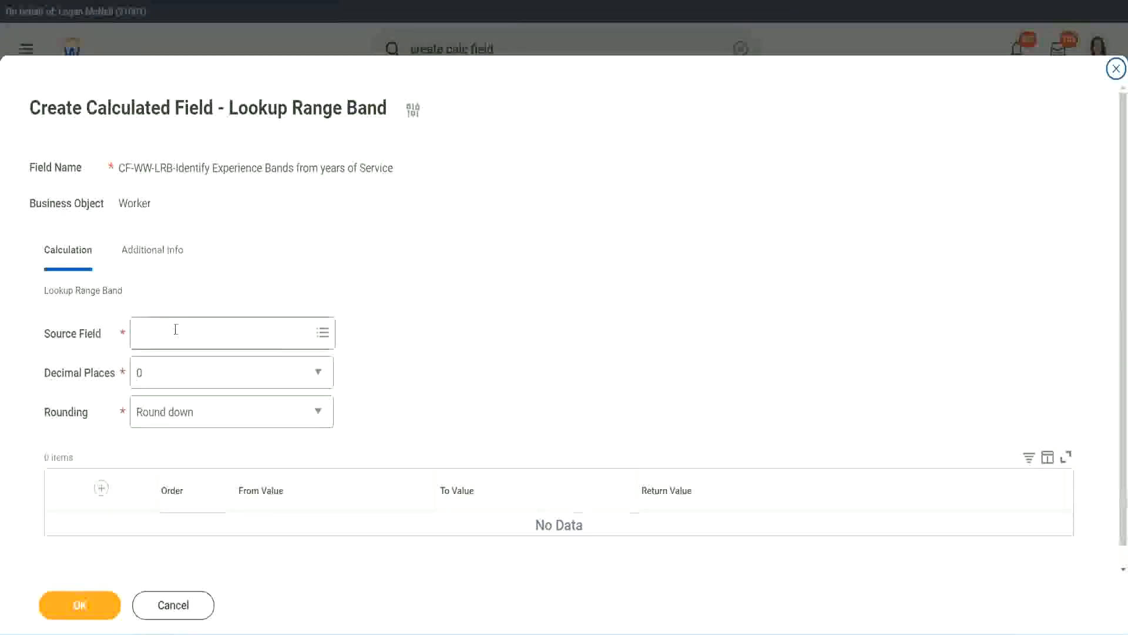
key("Return")
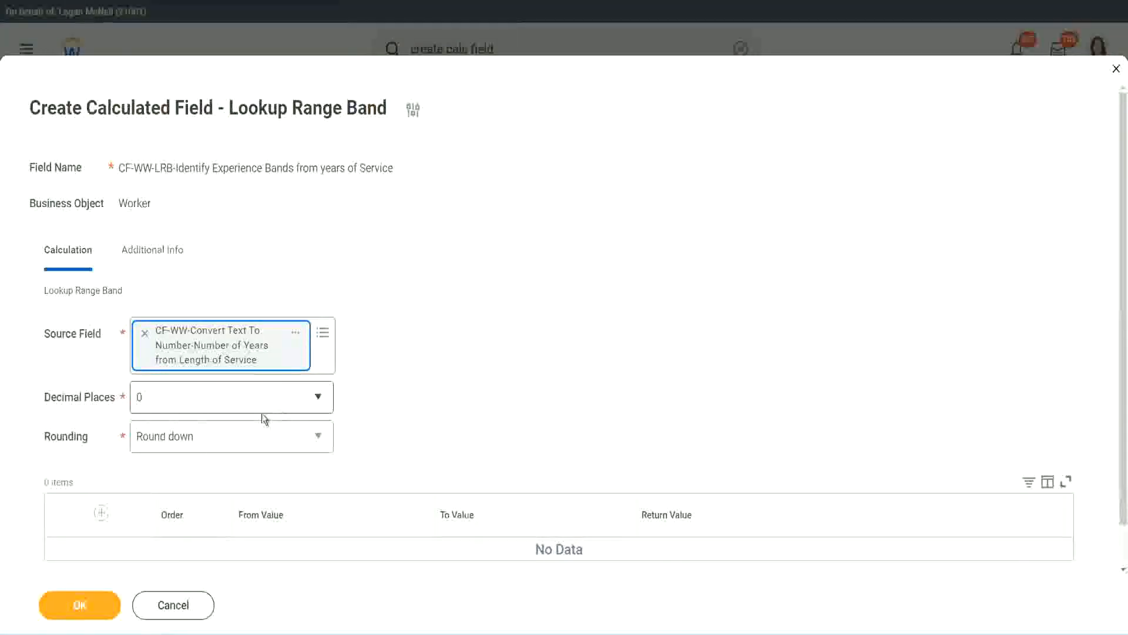
- Keep the decimal places at 0 and set the rounding to Round
left_click(220, 405)
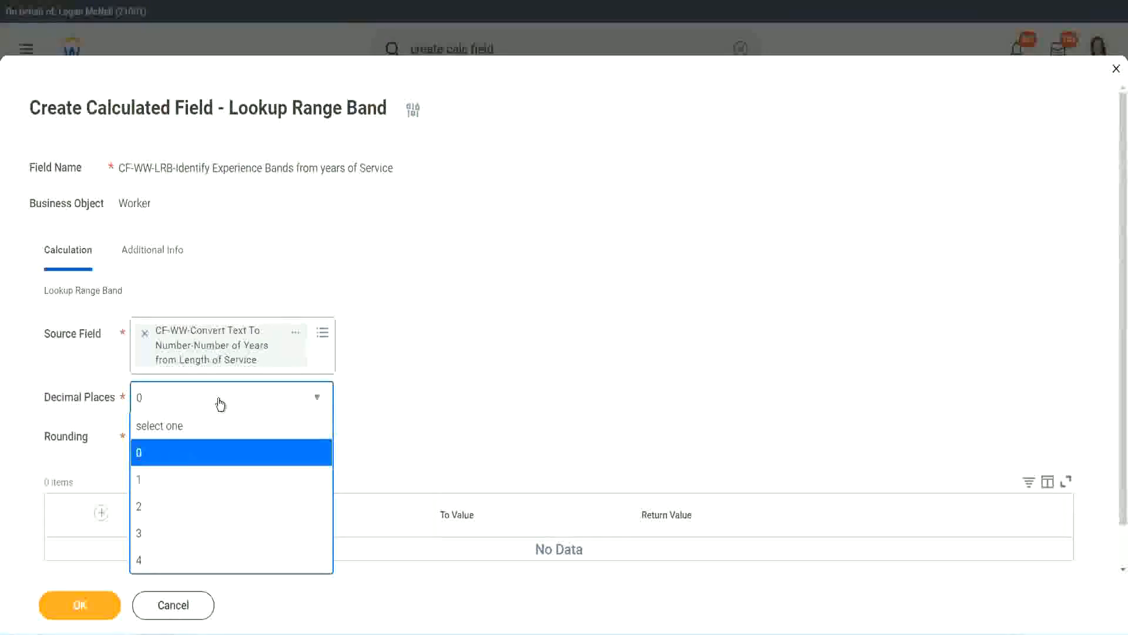
left_click(439, 387)
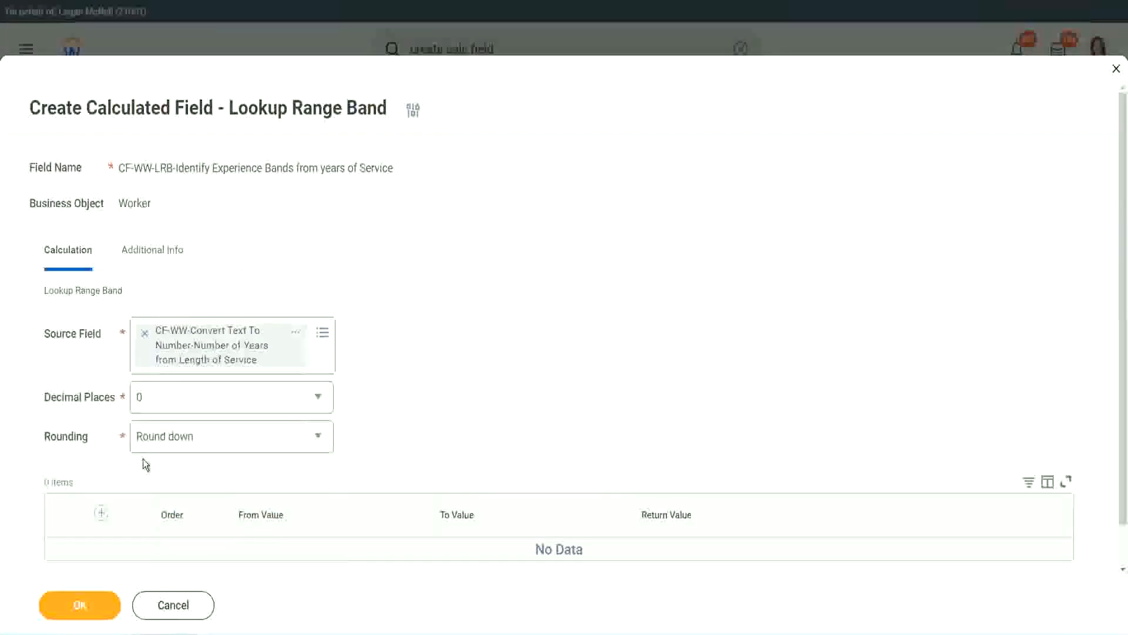
left_click(181, 441)
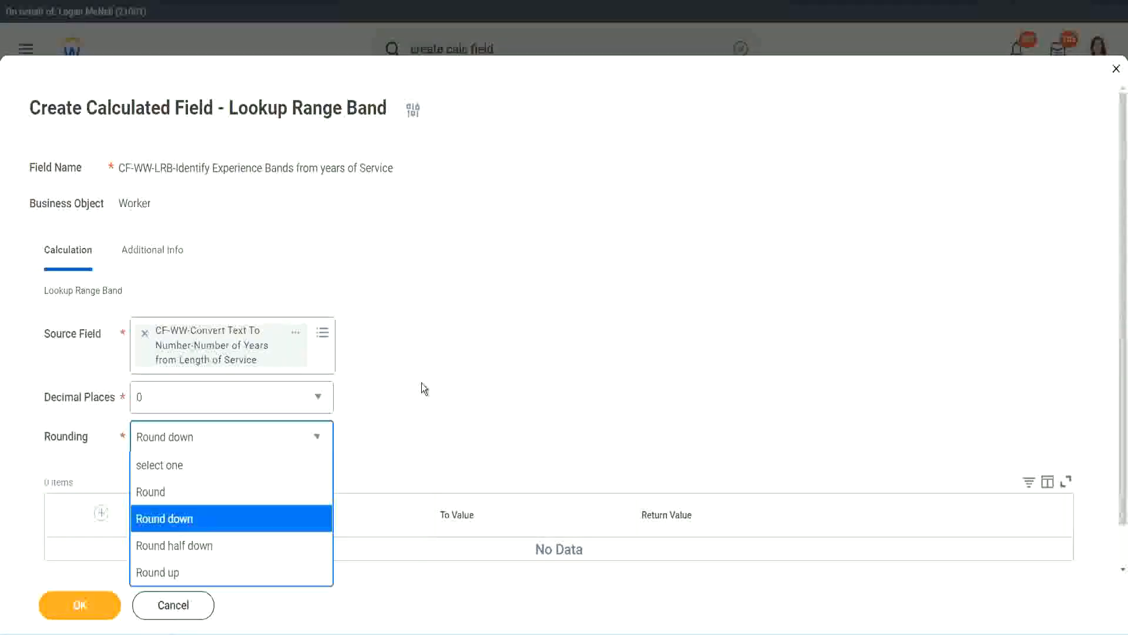
left_click(397, 433)
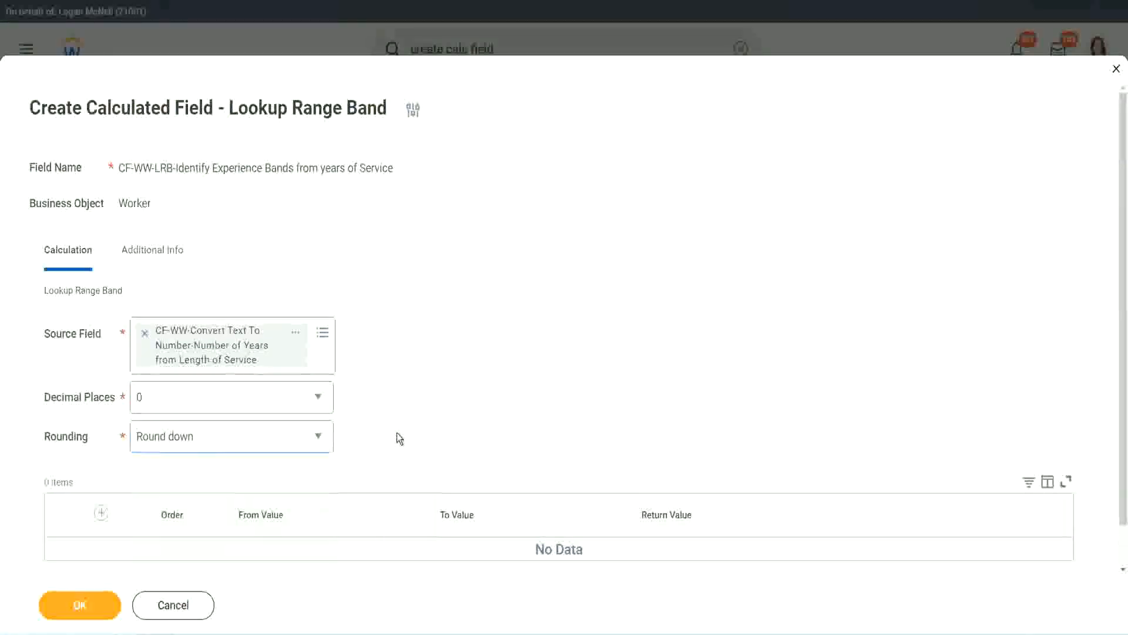
left_click(189, 434)
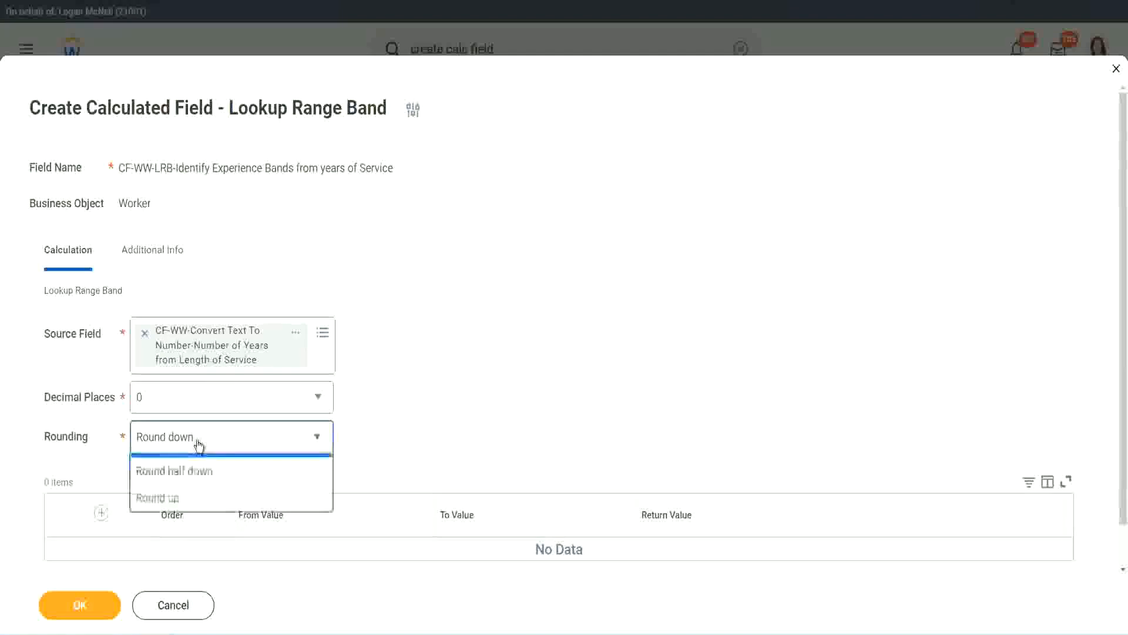
left_click(187, 493)
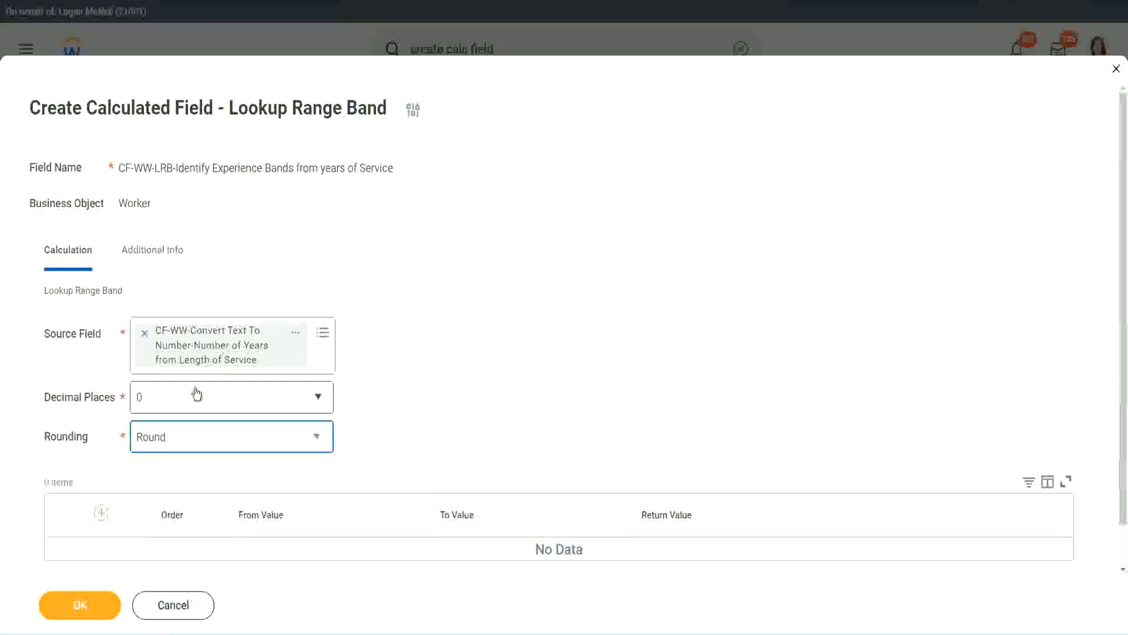
- Add a range band row from 0 to 7 with the return value "Amateur"
left_click(103, 513)
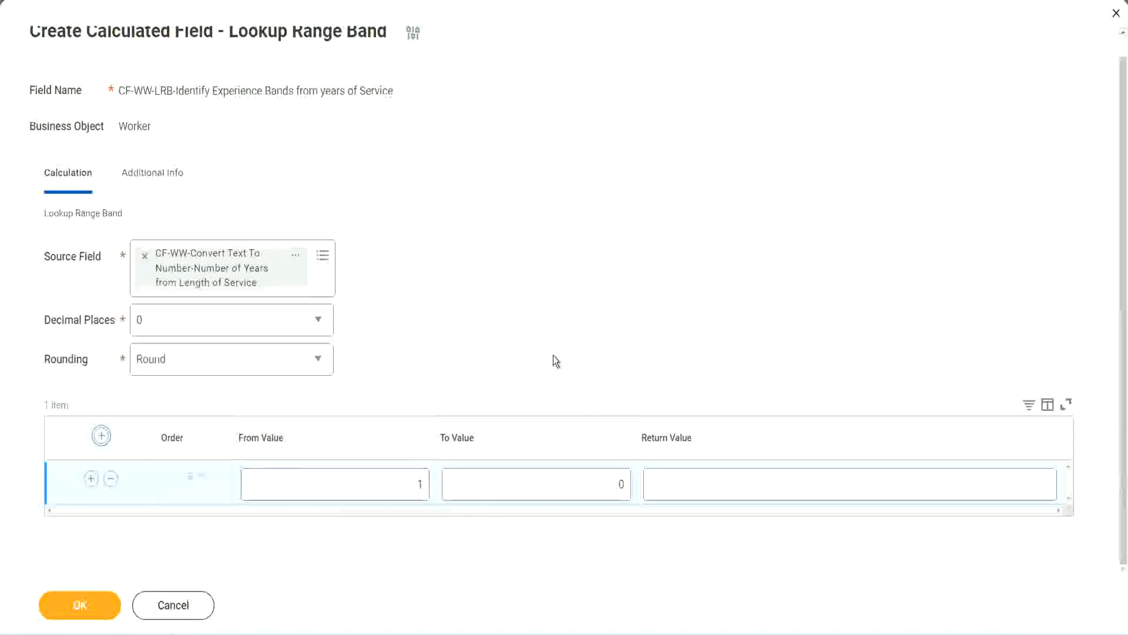
double_click(412, 488)
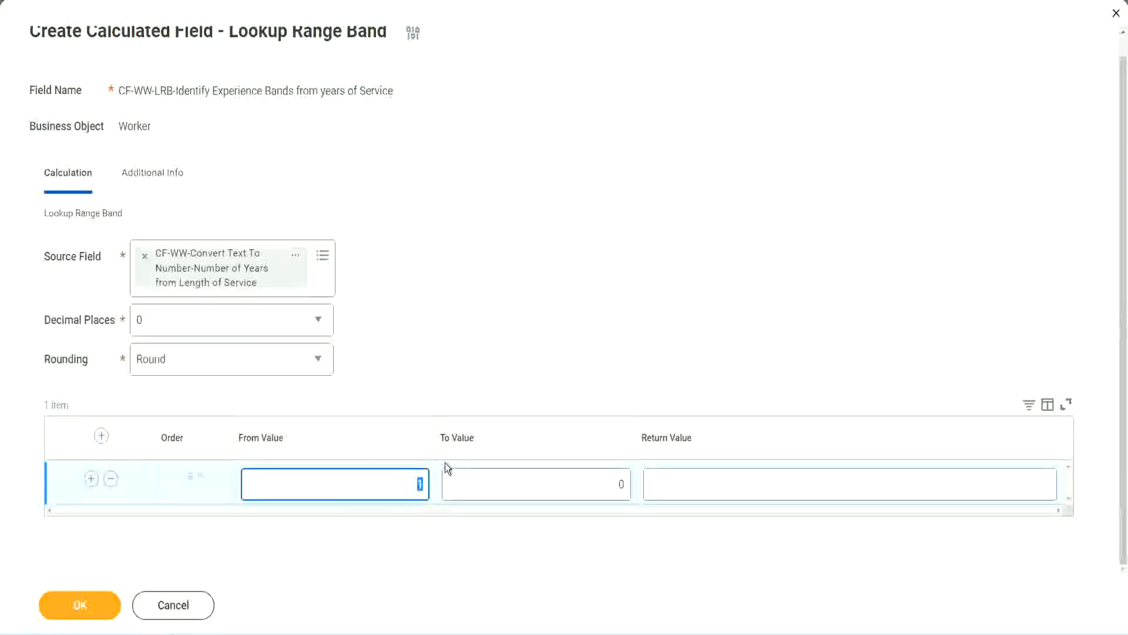
type("0")
key("Tab")
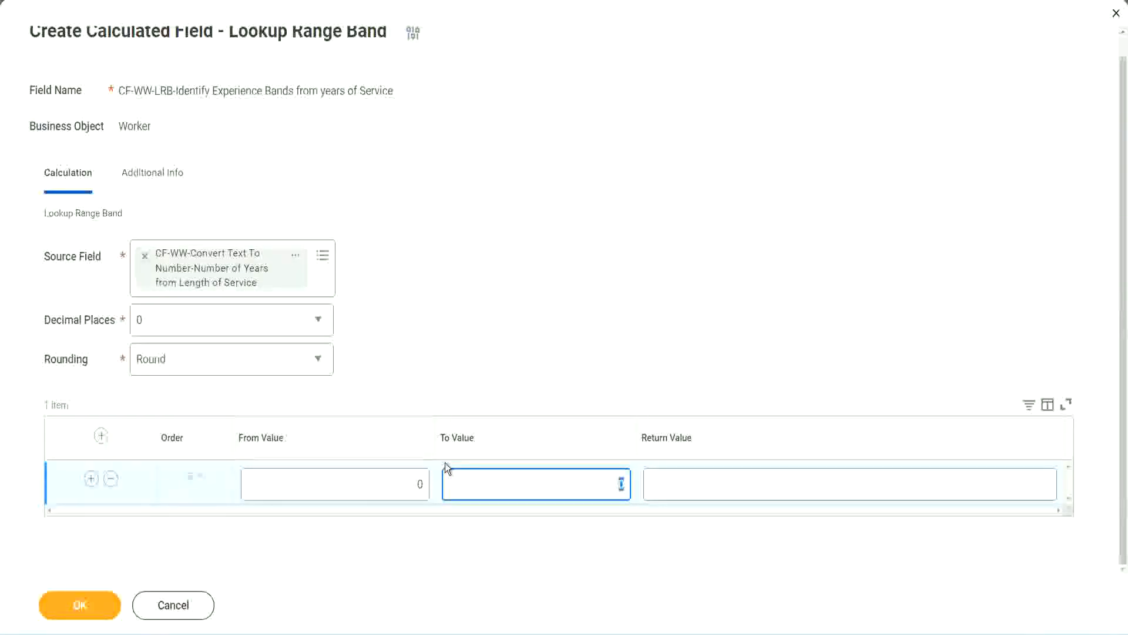
type("7")
key("Tab")
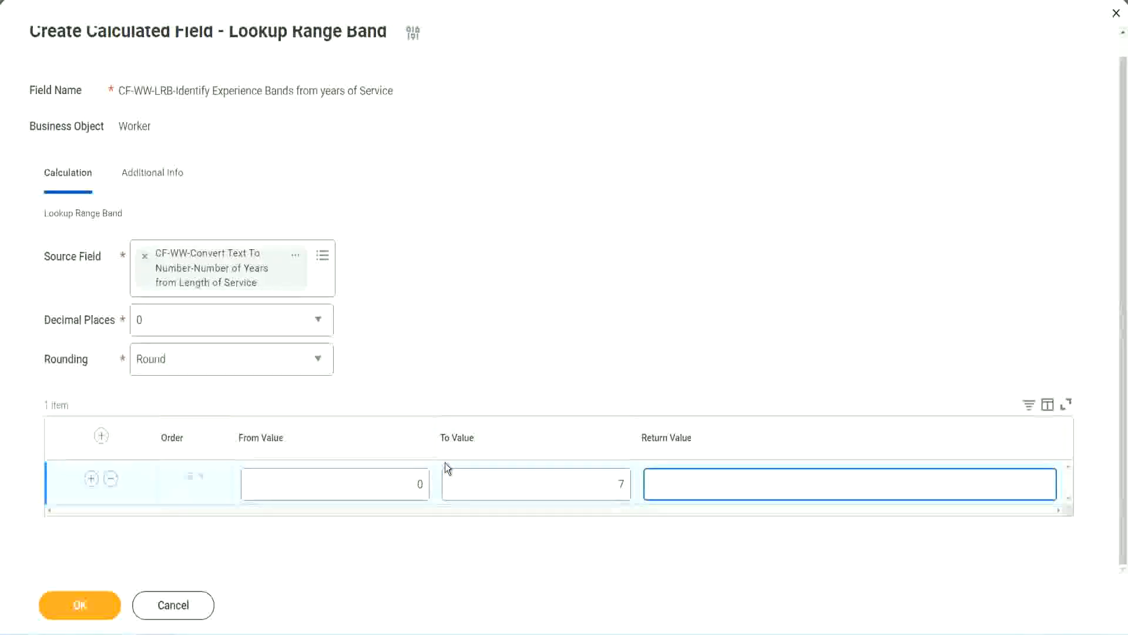
type("Amateur")
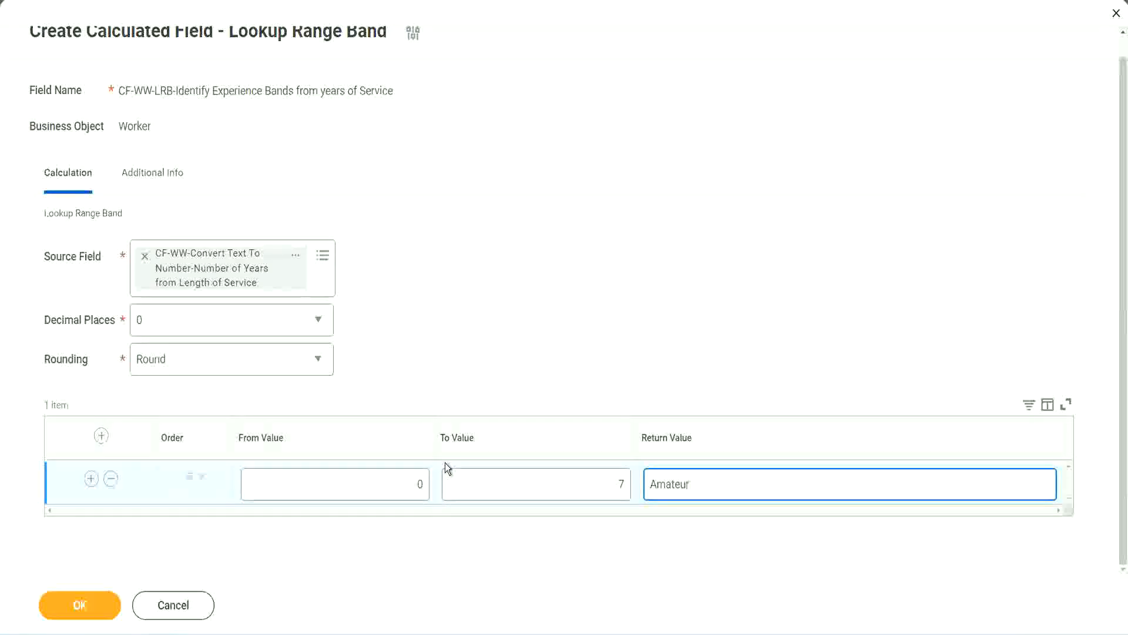
left_click(390, 494)
left_click(604, 475)
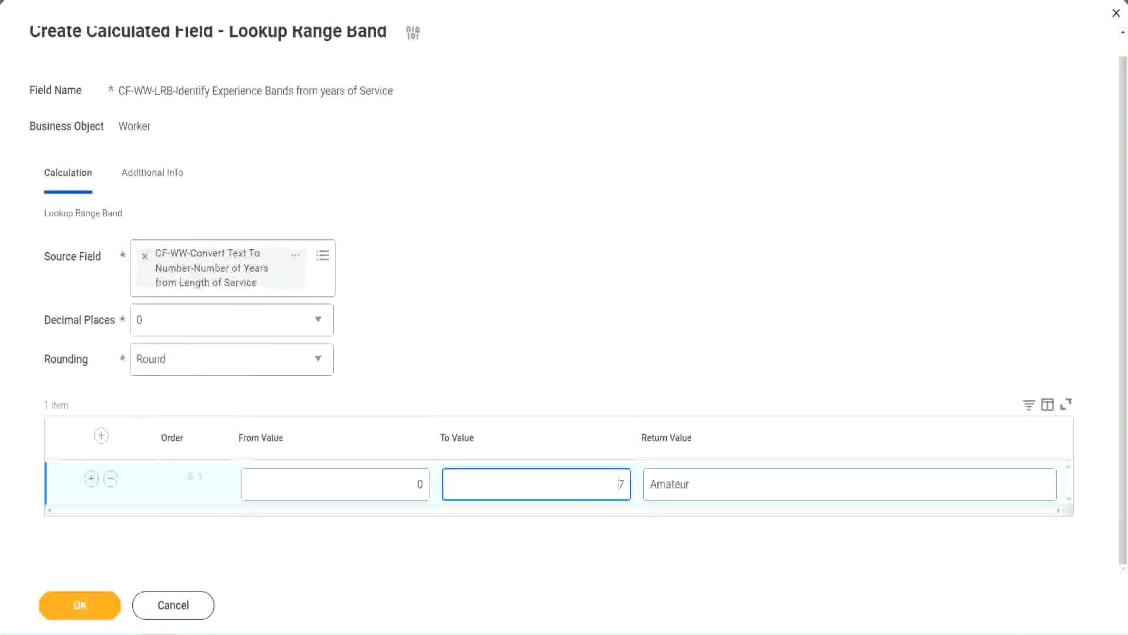
left_click_drag(473, 411, 283, 292)
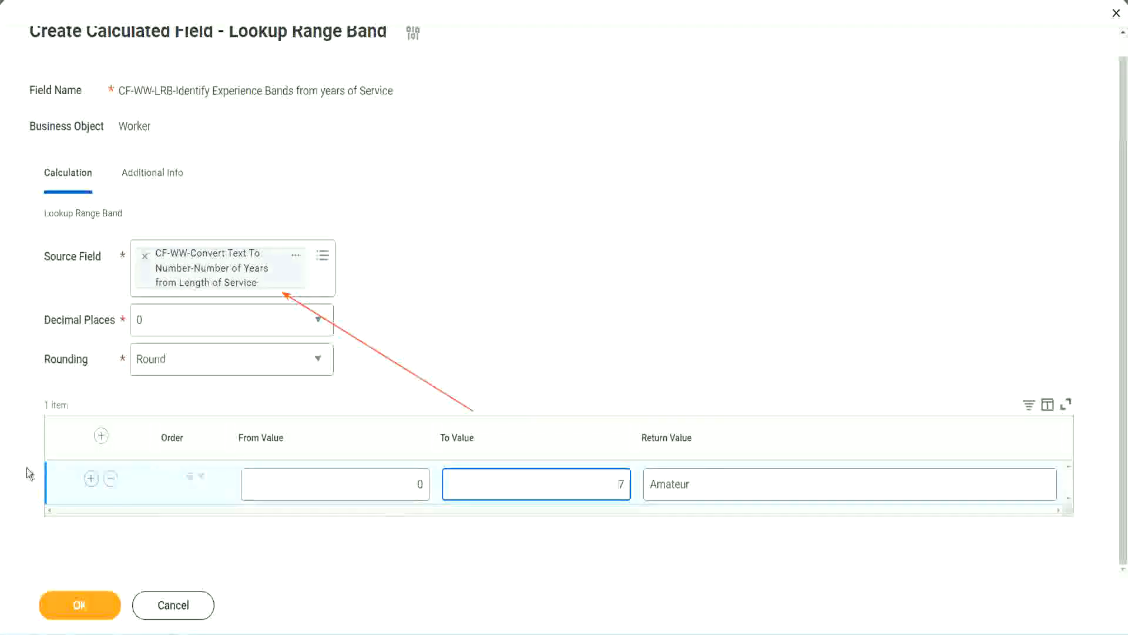
- Add a second range band row from 8 to 15 with the return value "Experienced"
left_click(91, 479)
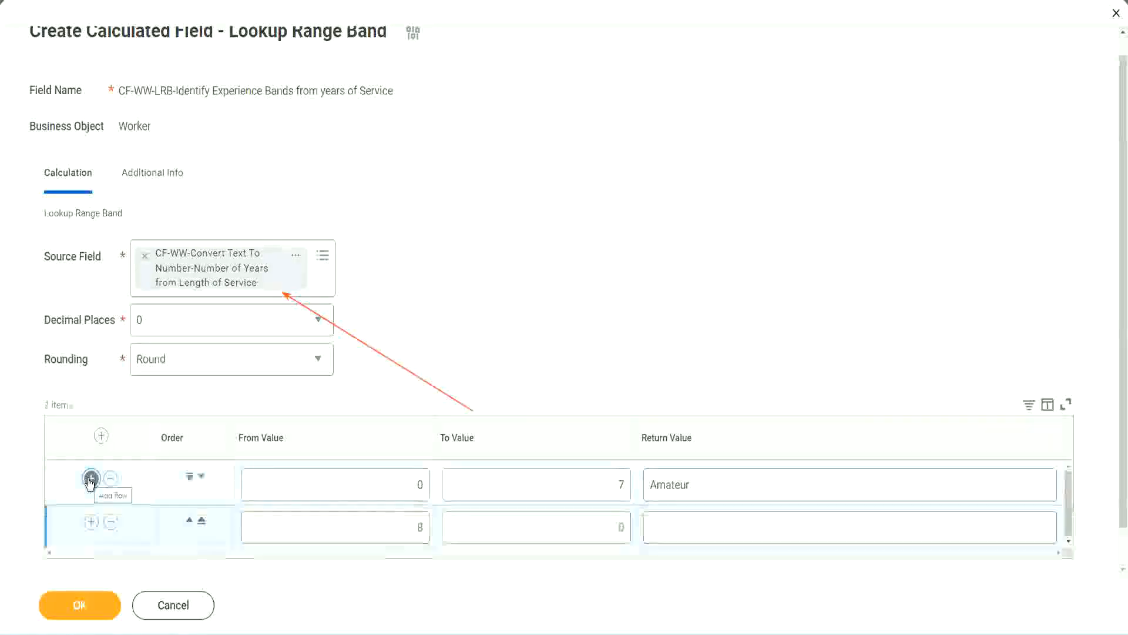
double_click(428, 527)
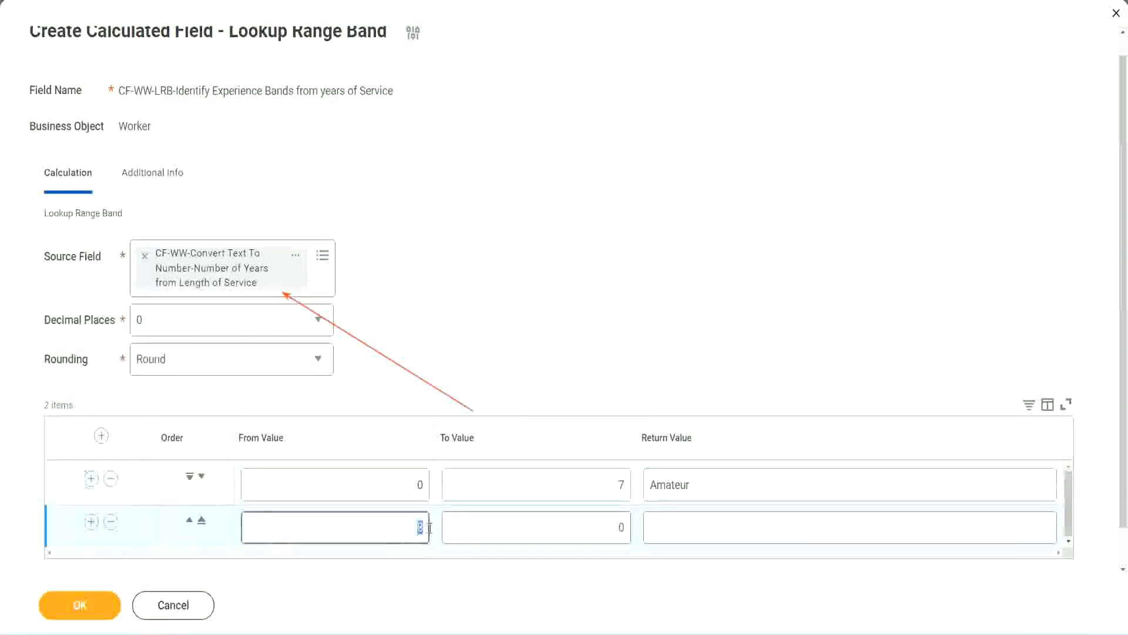
double_click(413, 485)
left_click(613, 489)
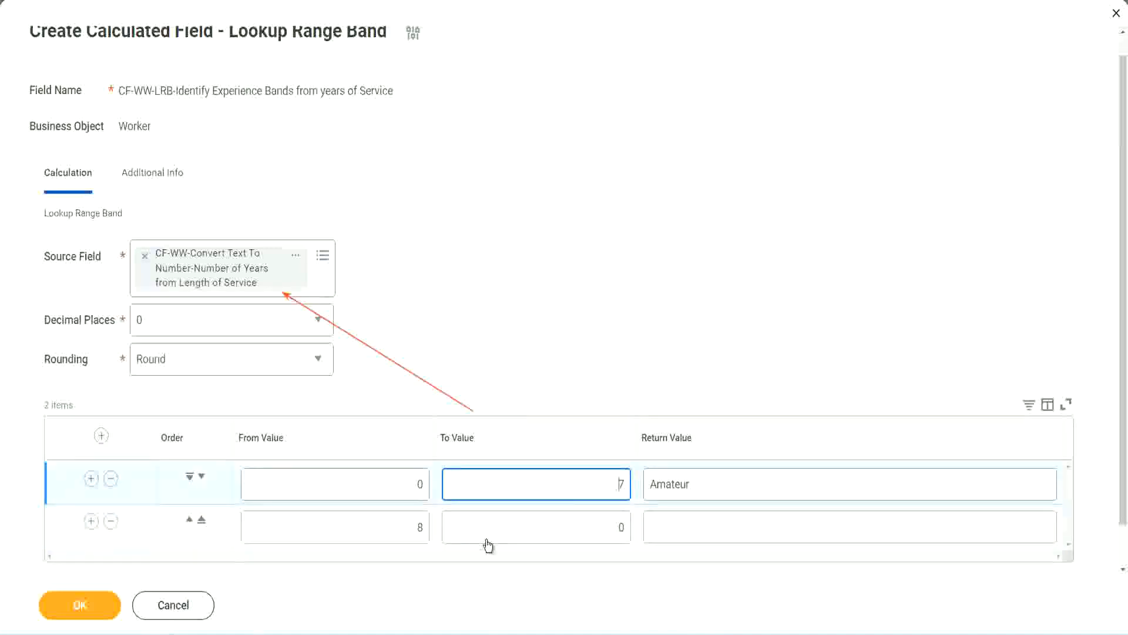
double_click(399, 528)
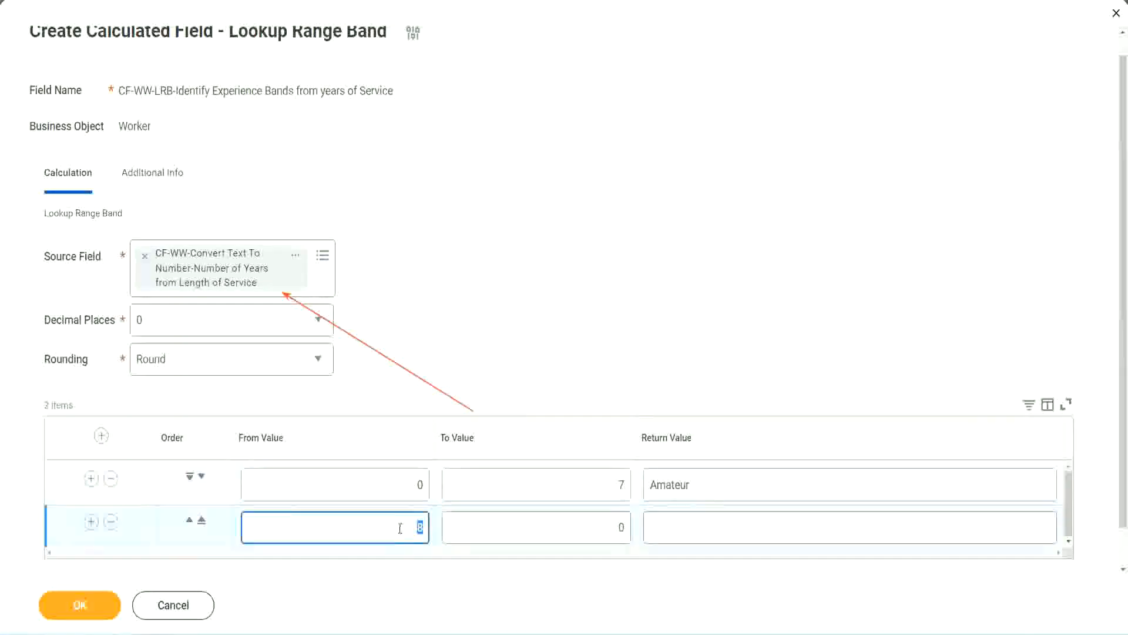
left_click(613, 527)
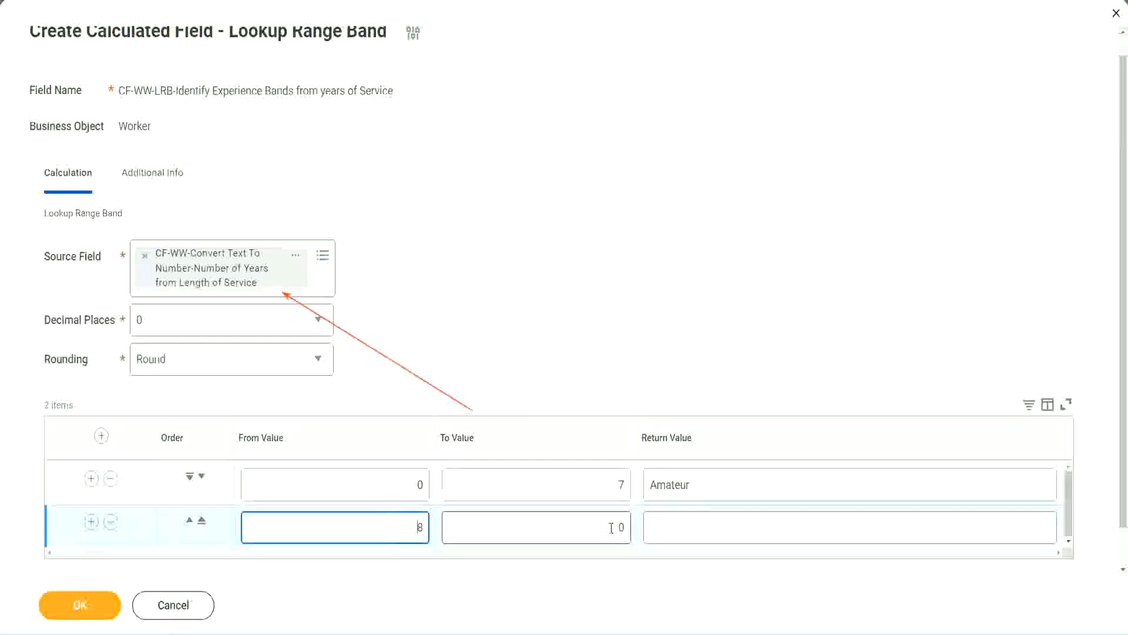
left_click(611, 528)
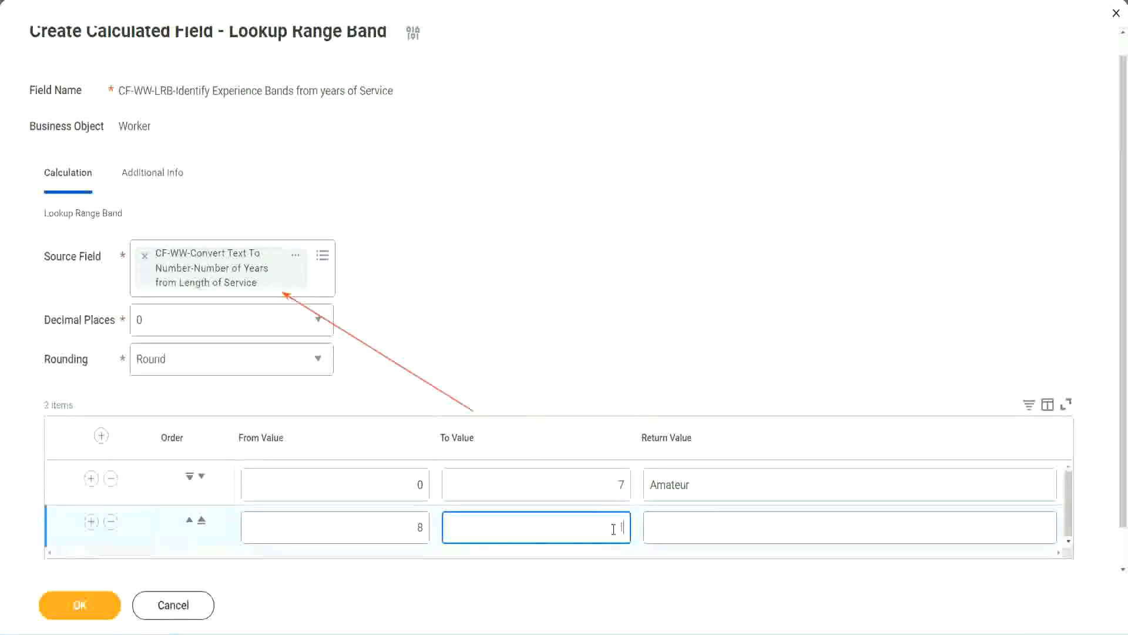
type("15")
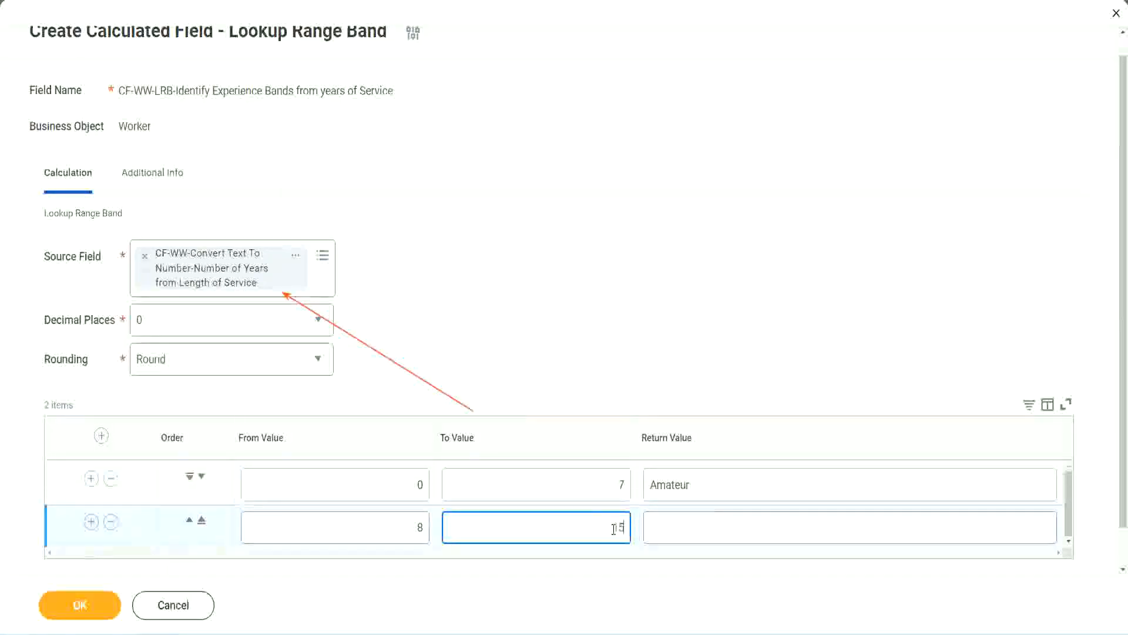
left_click(696, 524)
type("Ex")
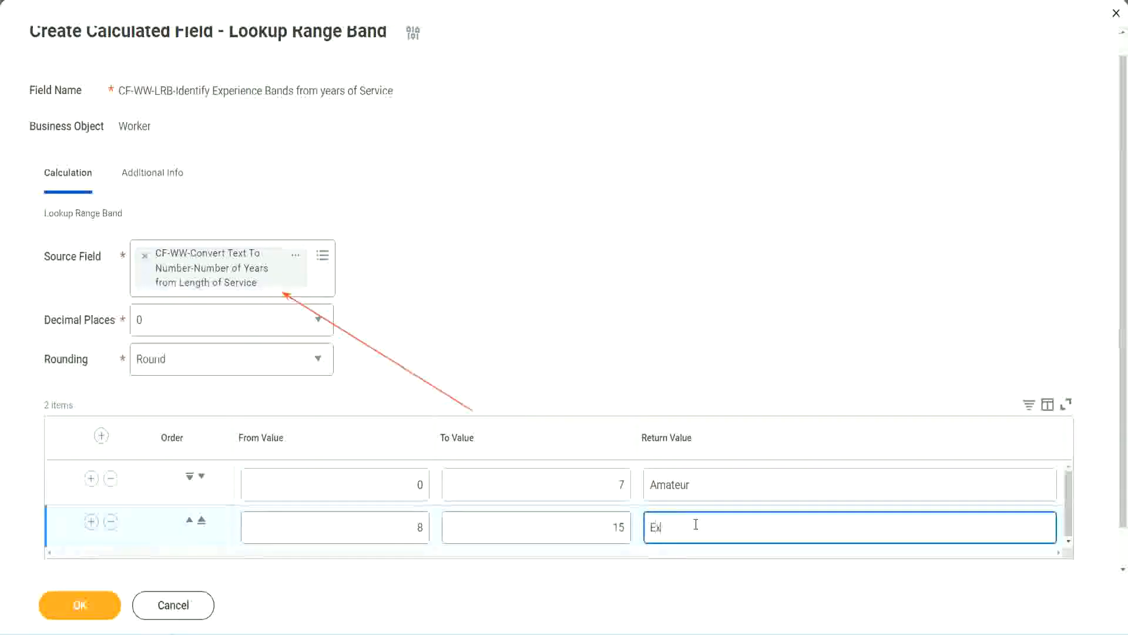
type("perienced")
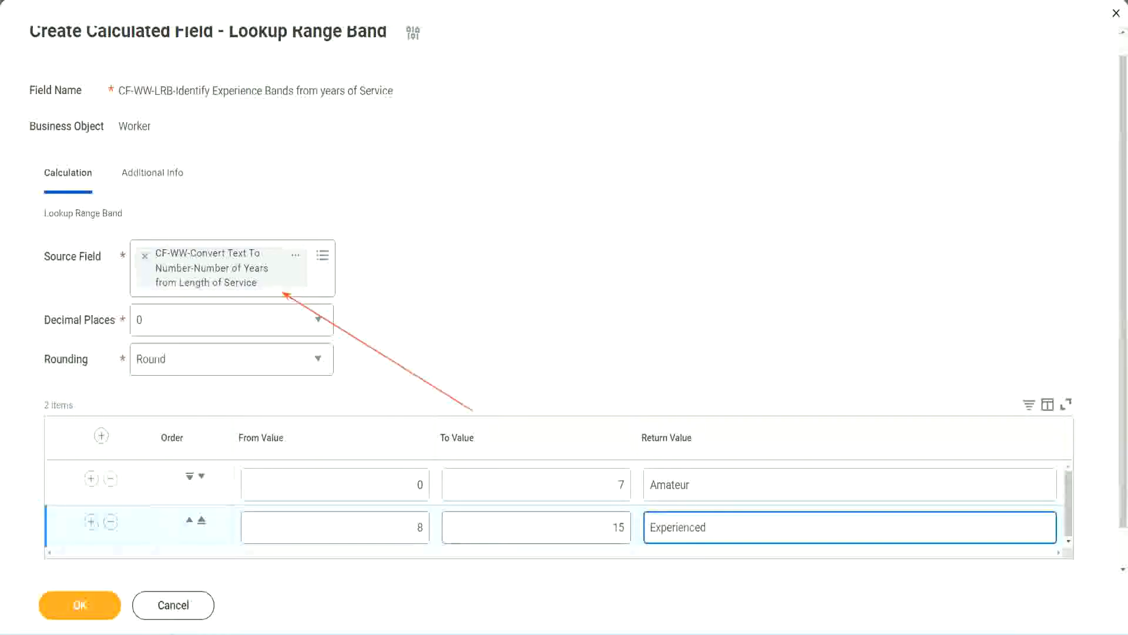
- Add a third range band row from 16 to 30 with the return value "Senior"
left_click(91, 521)
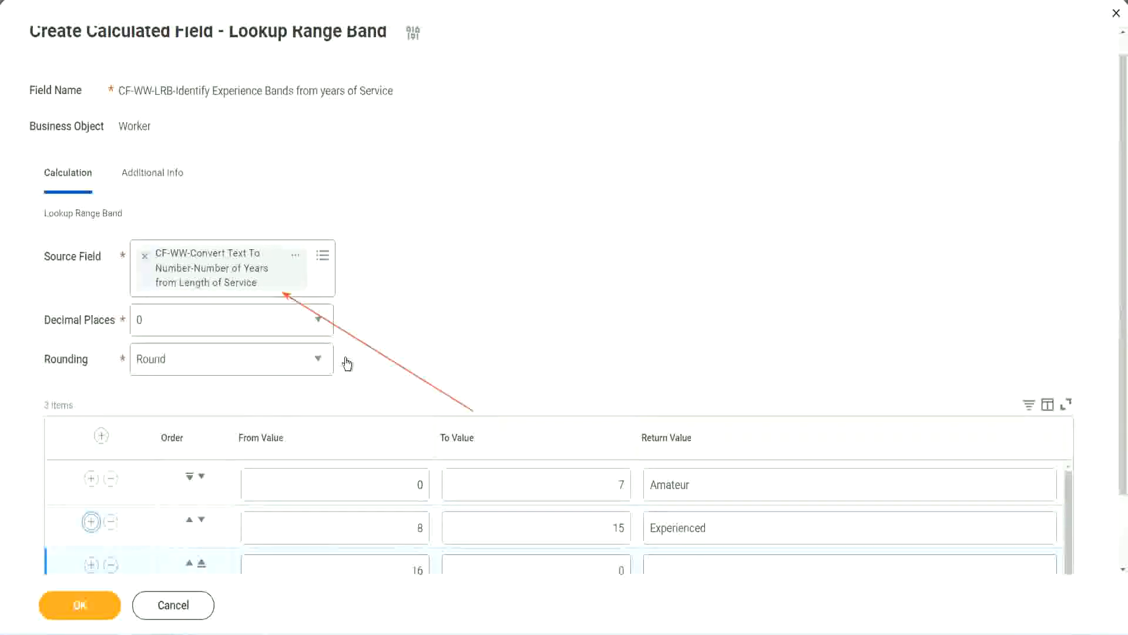
scroll(345, 365, "down", 2)
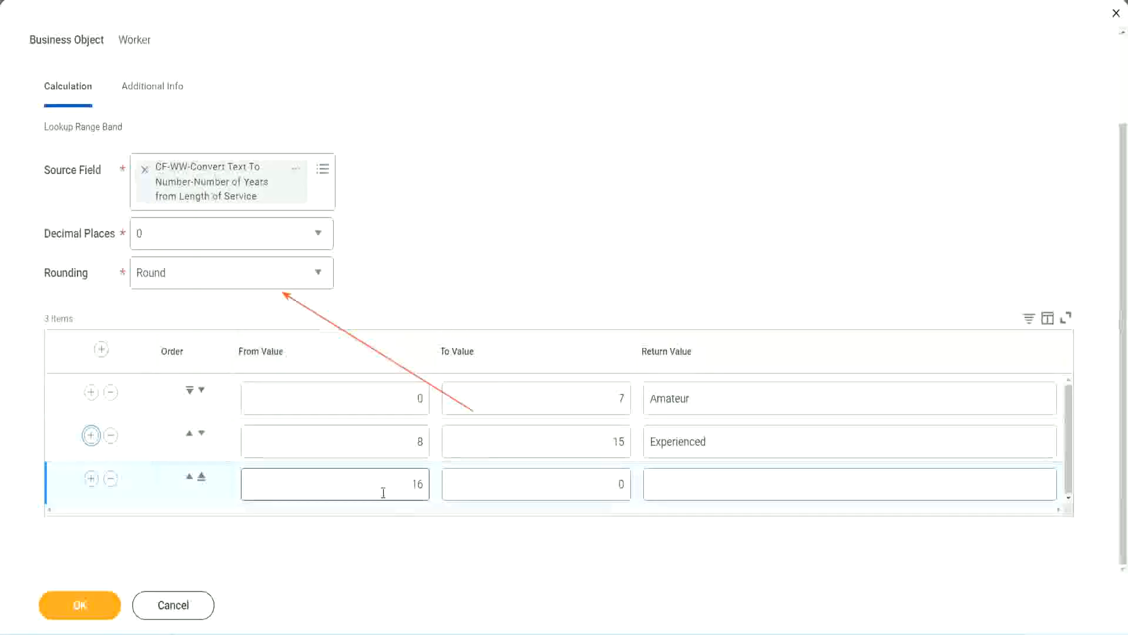
left_click(566, 485)
left_click(598, 483)
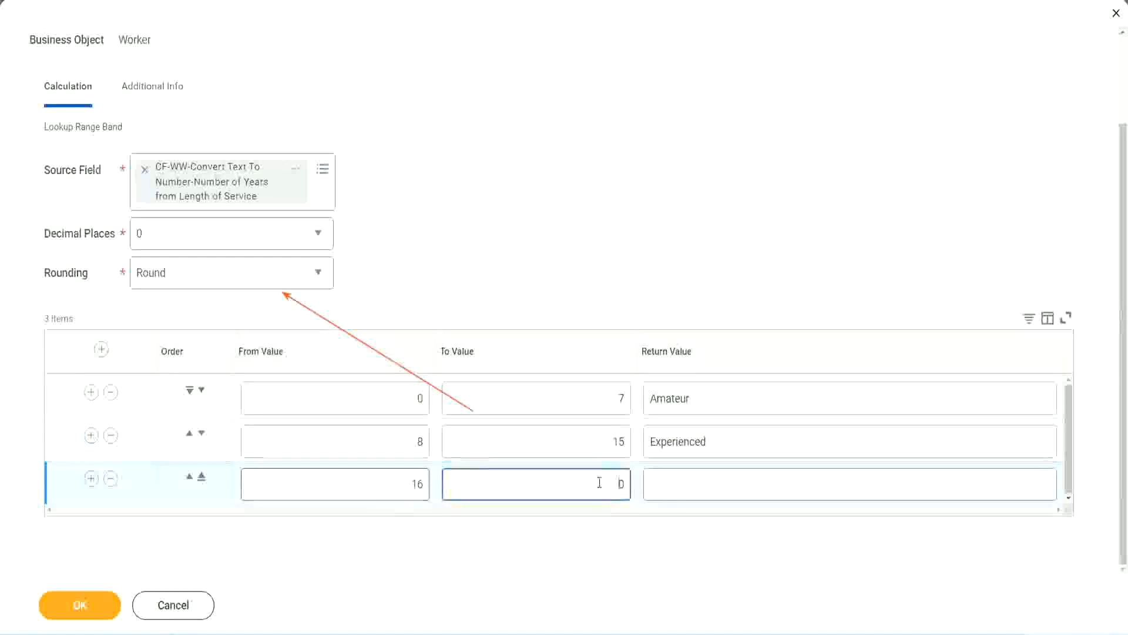
type("3")
key("Tab")
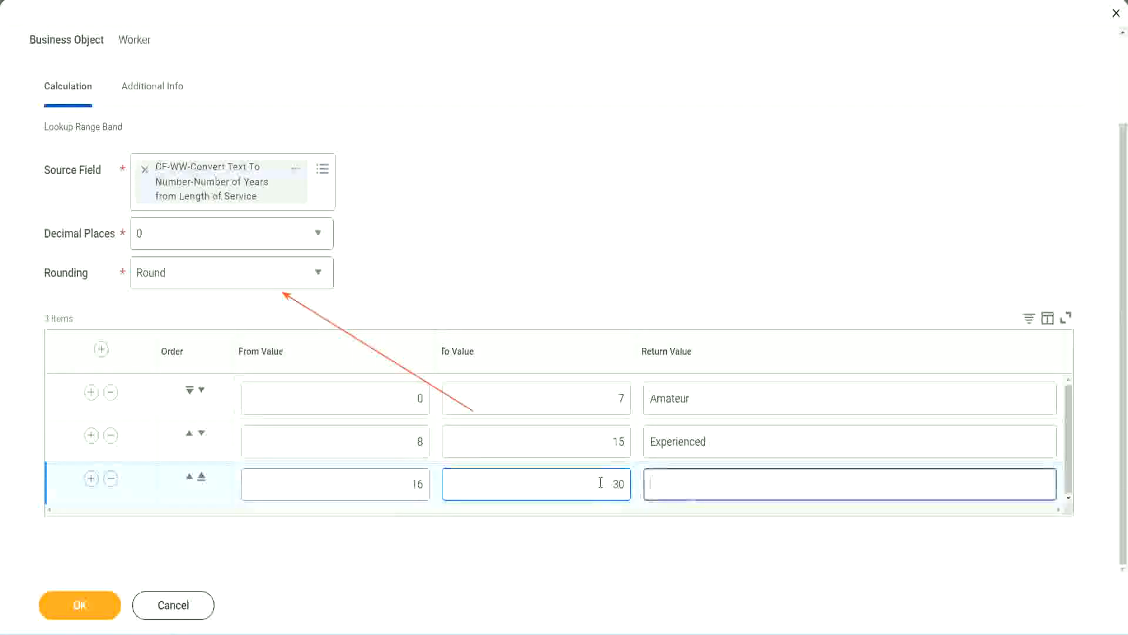
type("L")
key("BackSpace")
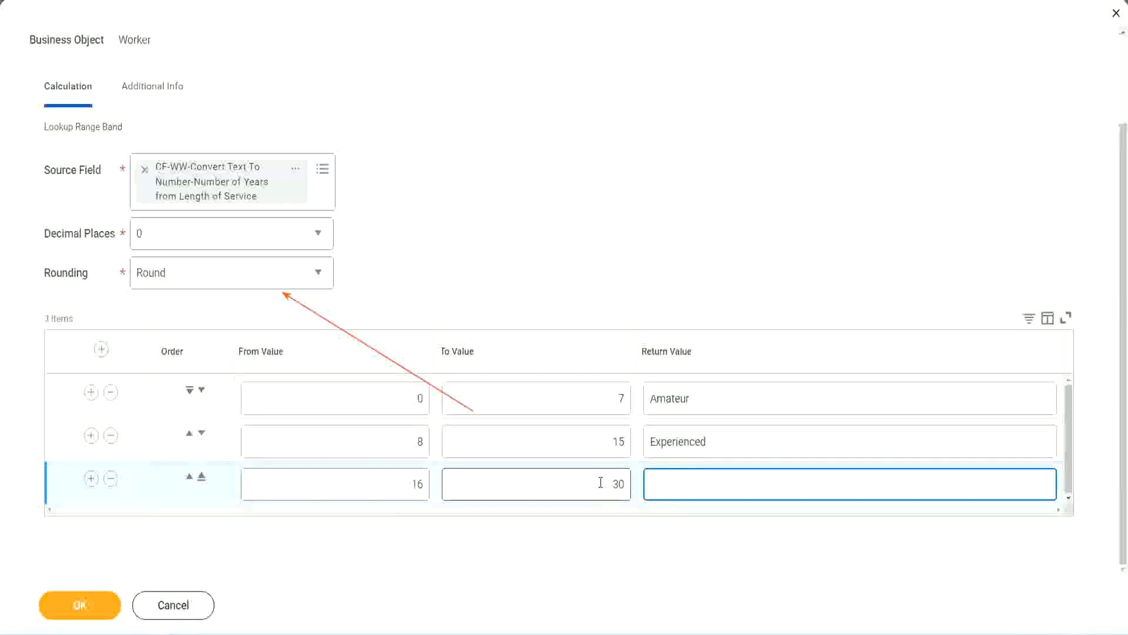
type("Senior")
- Add a fourth range band row from 31 to 1000 with the return value "Legend"
left_click(90, 479)
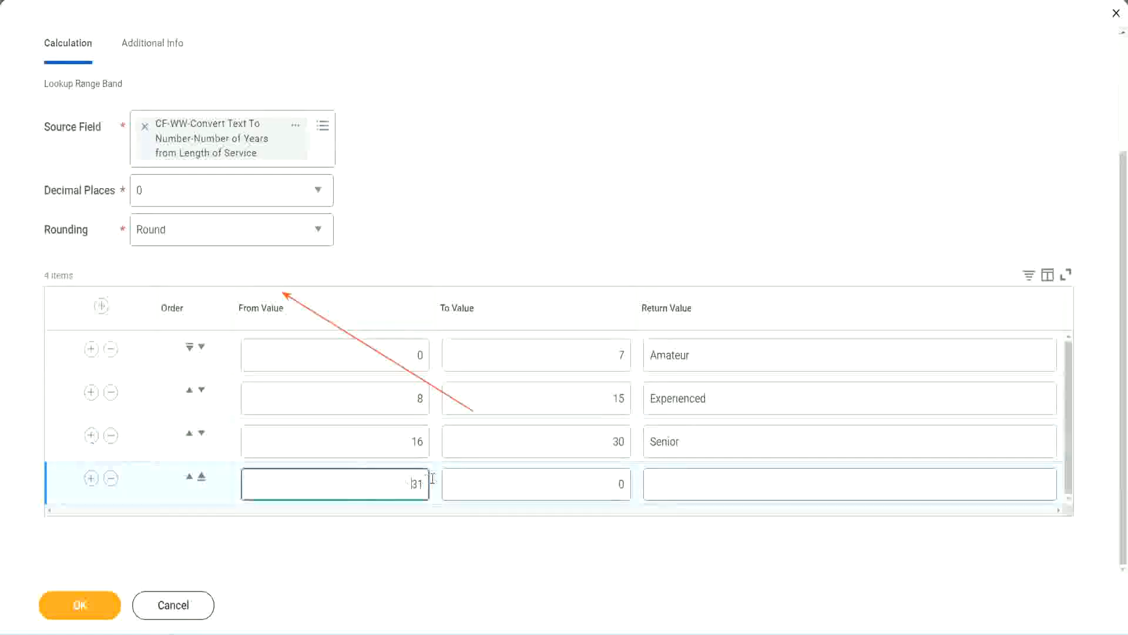
double_click(378, 477)
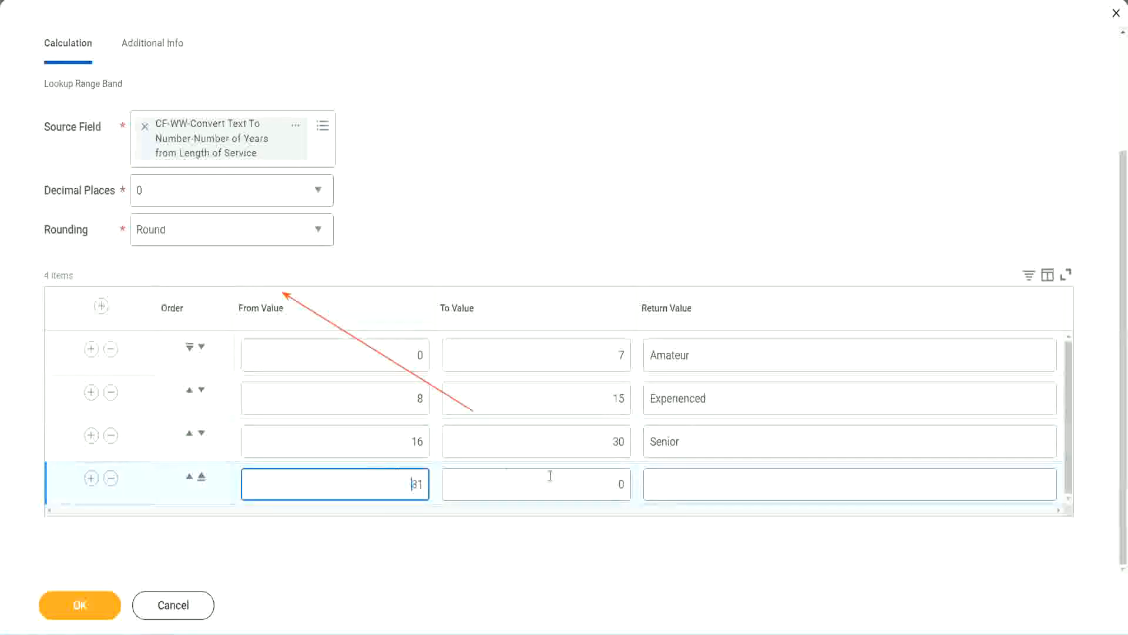
left_click(608, 484)
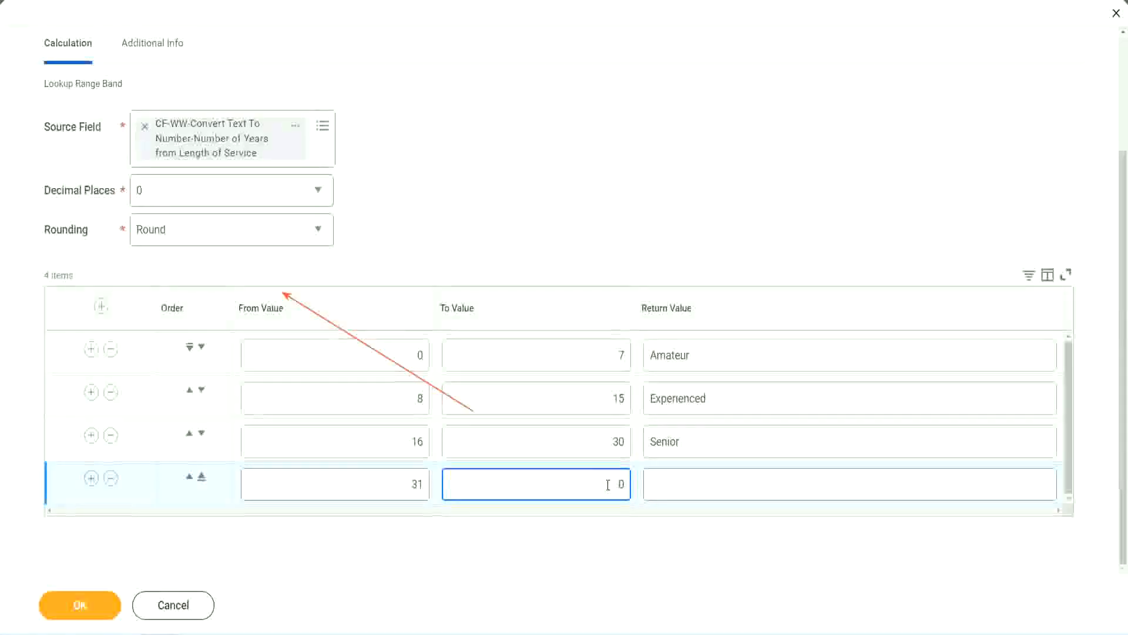
type("1000")
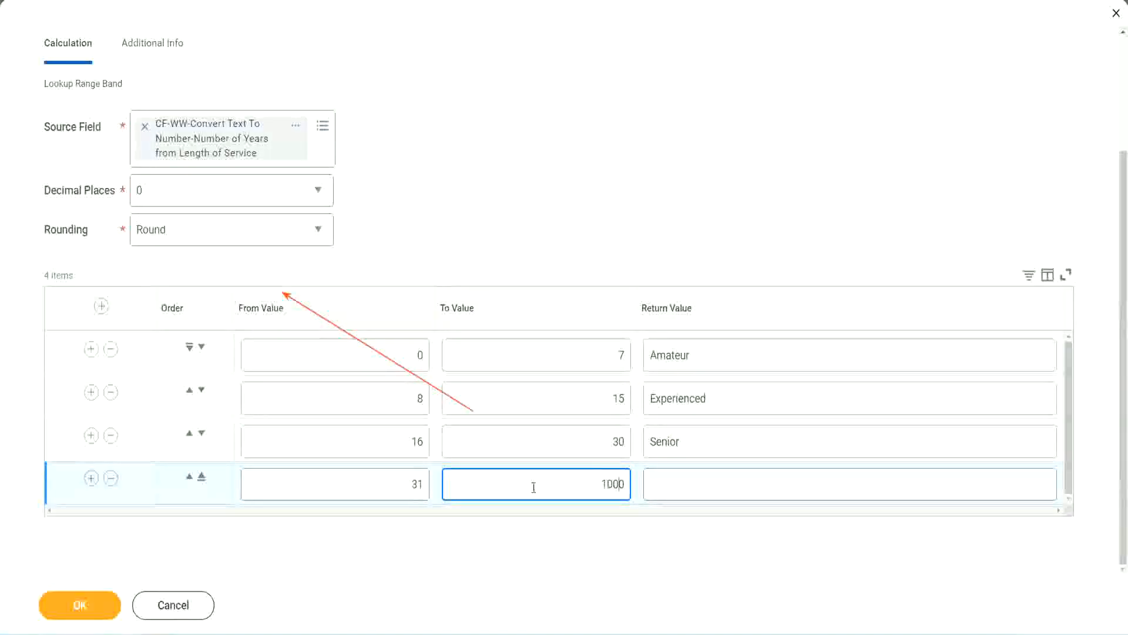
left_click_drag(587, 478, 654, 479)
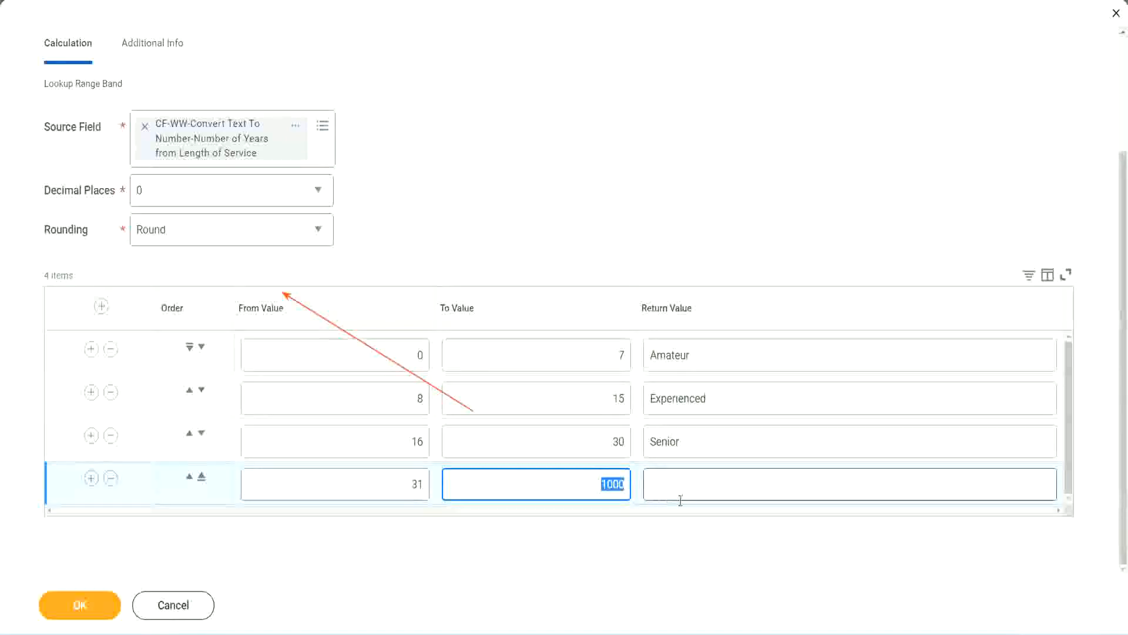
left_click(597, 481)
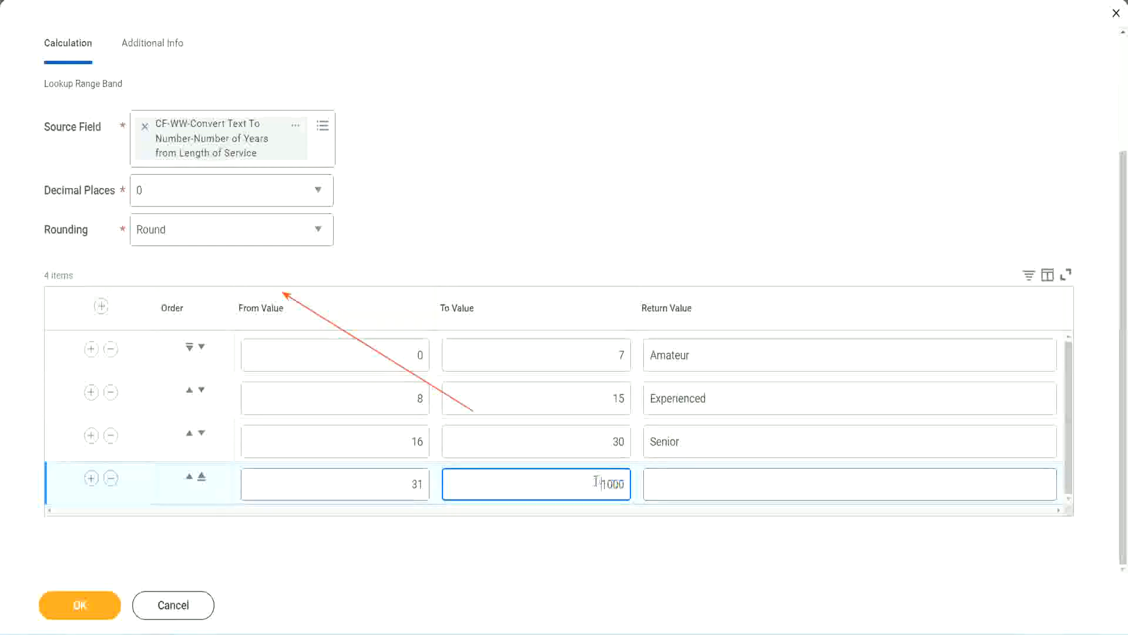
left_click_drag(600, 481, 633, 481)
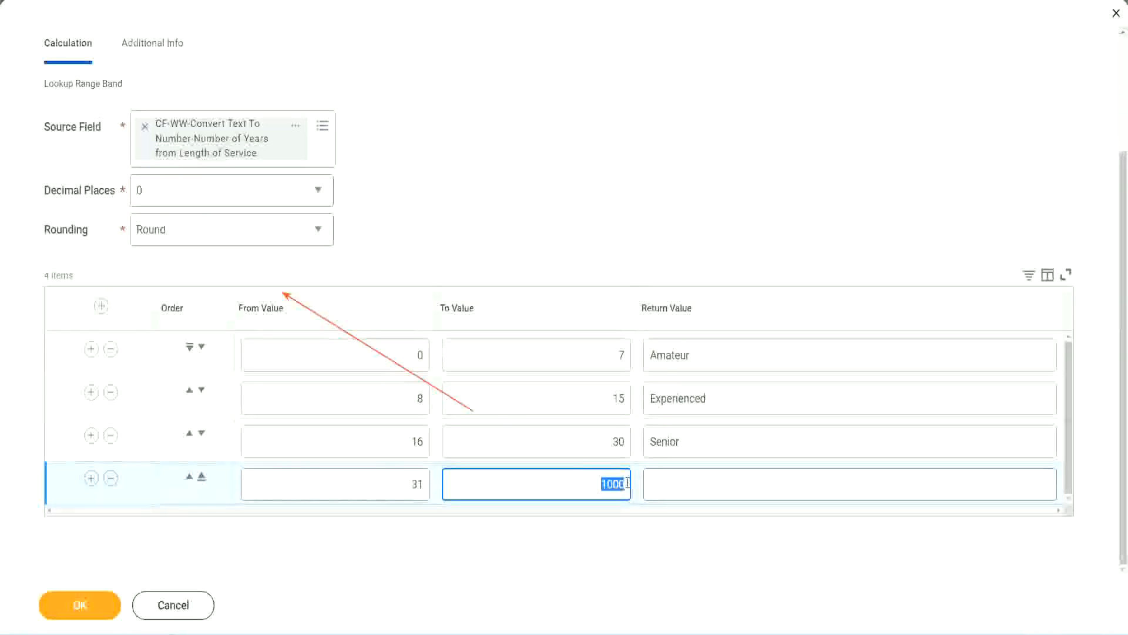
left_click(704, 485)
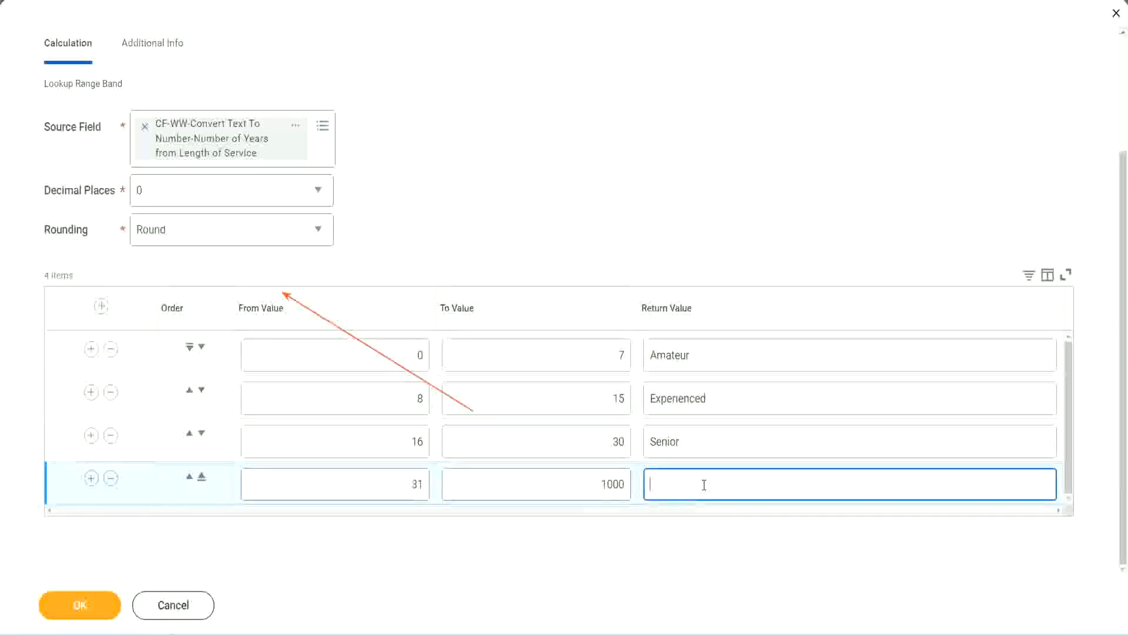
type("Legend")
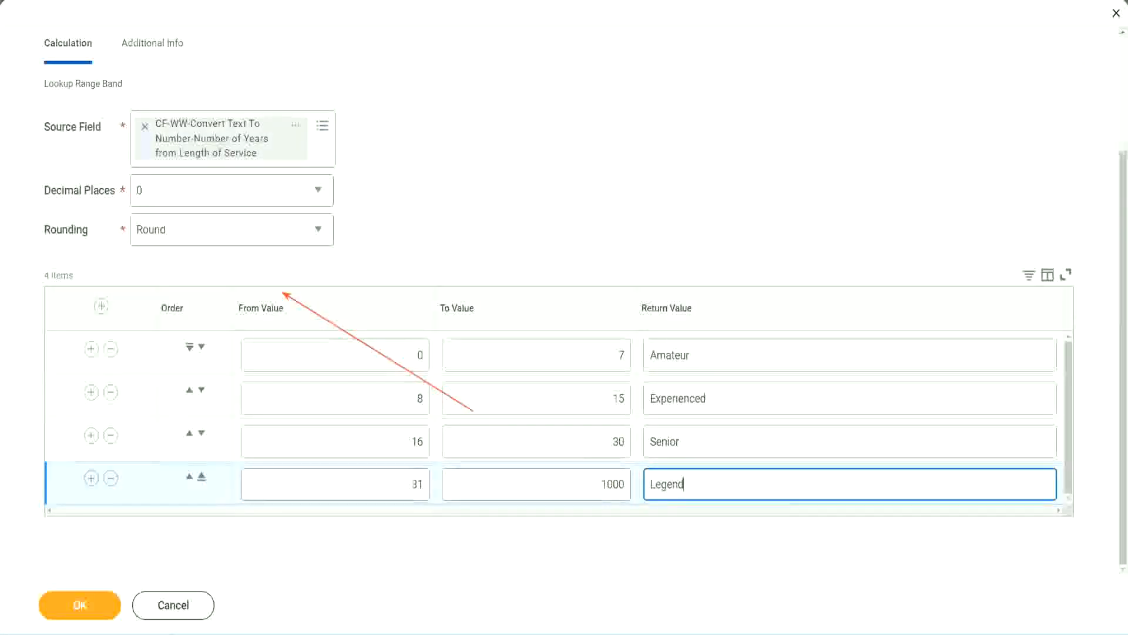
left_click(525, 195)
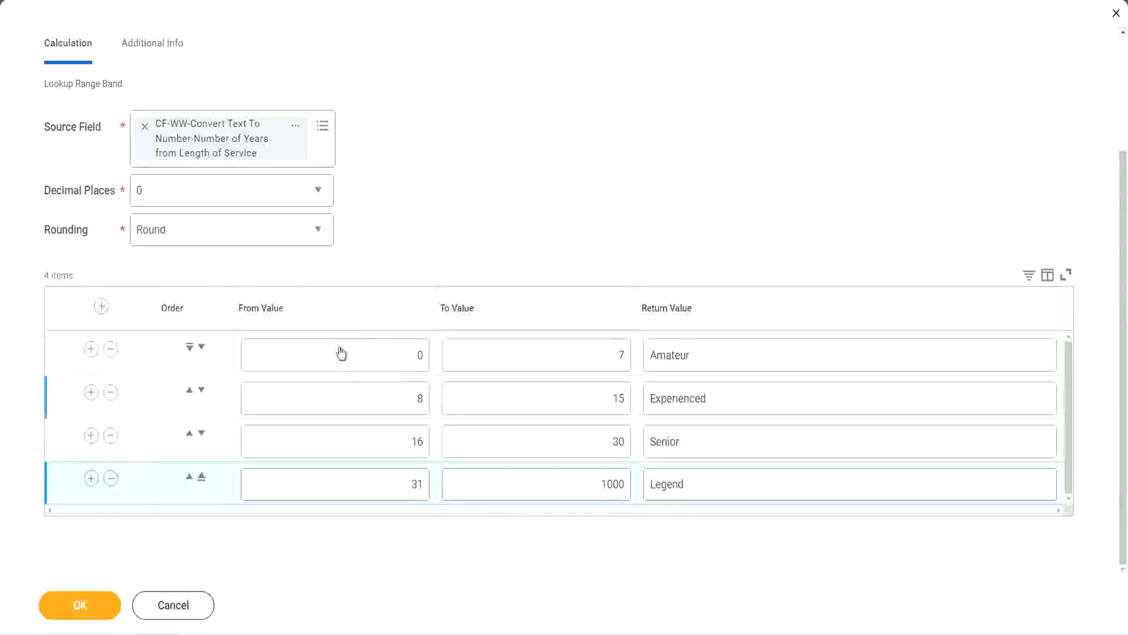
- Review the range limits and return values of the four experience bands
left_click(733, 353)
left_click(730, 399)
left_click(709, 450)
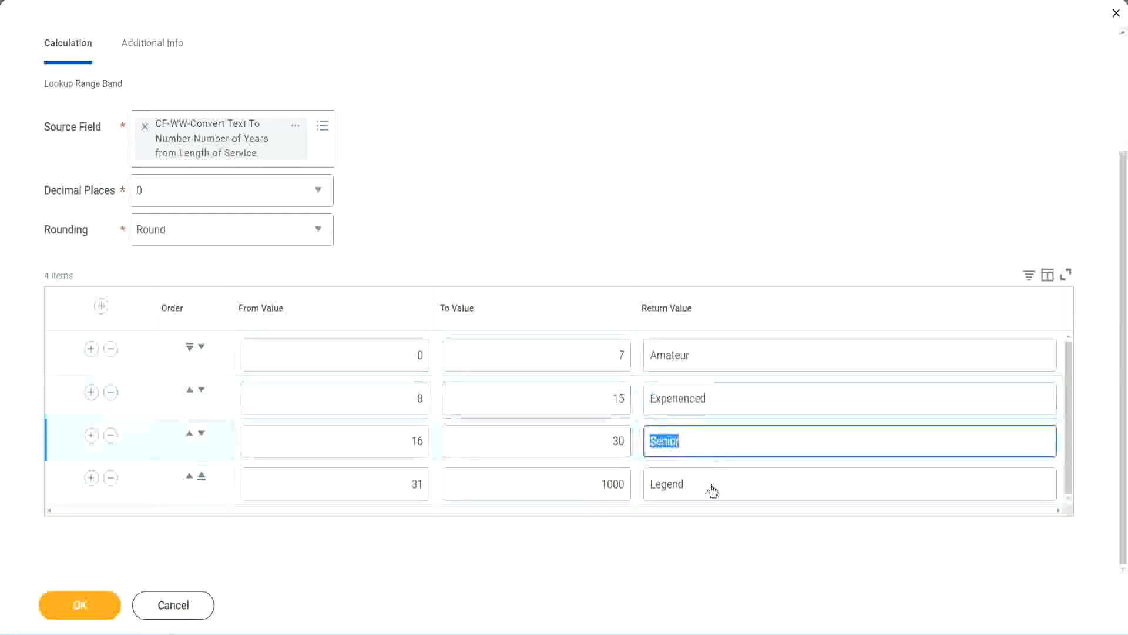
left_click(710, 484)
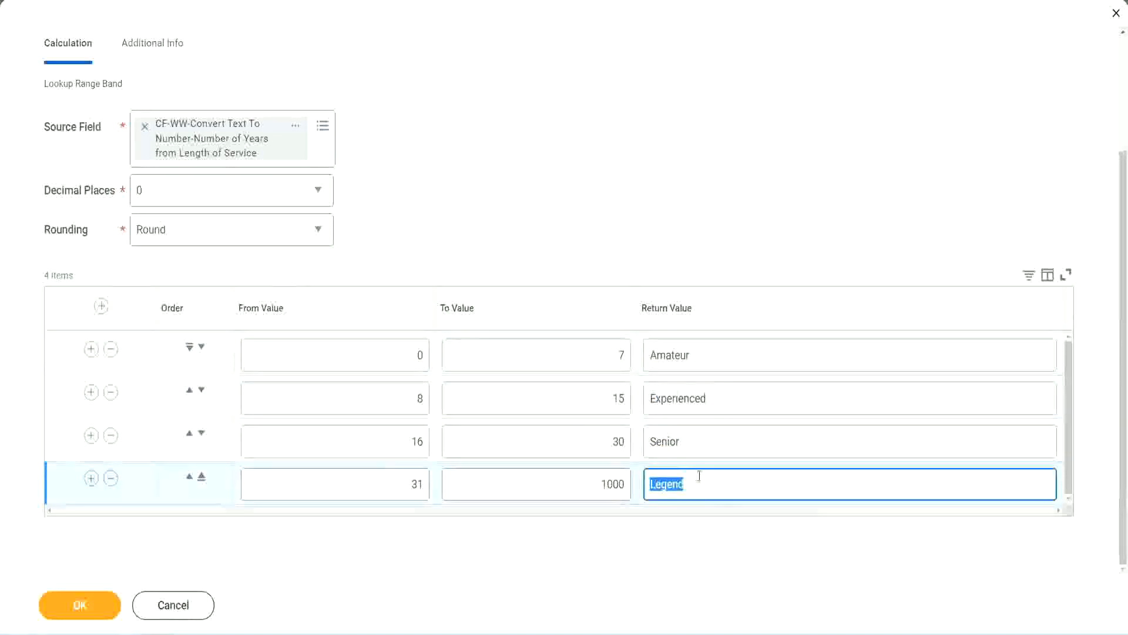
left_click(362, 359)
left_click(578, 347)
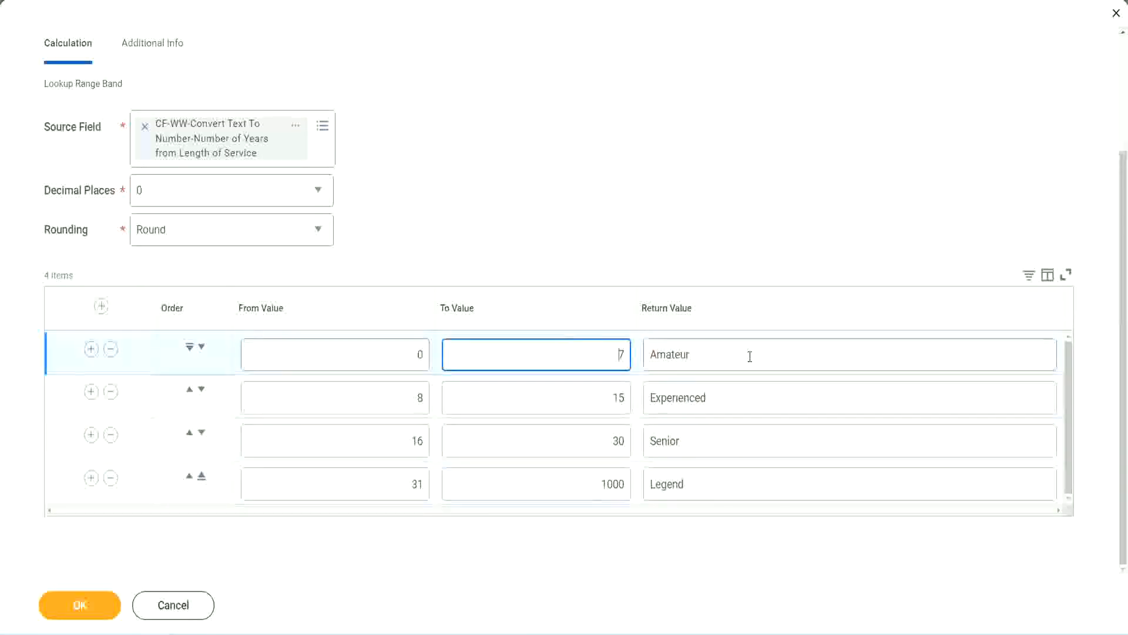
left_click(745, 355)
left_click(731, 397)
left_click(720, 449)
left_click(709, 484)
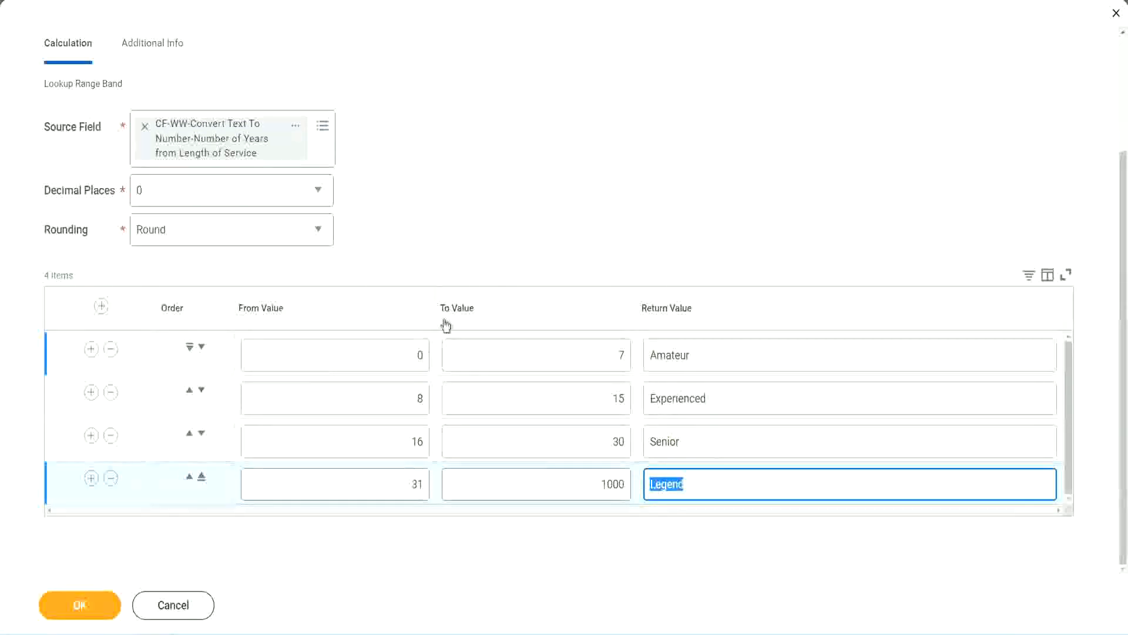
left_click(523, 248)
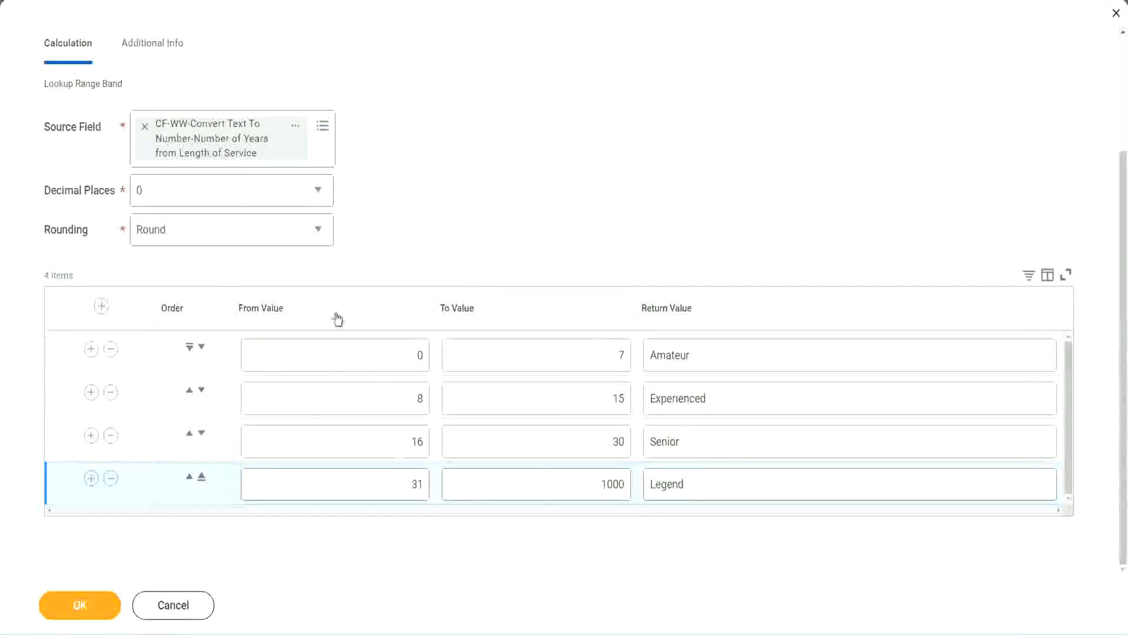
- Save the Lookup Range Band calculated field and copy its name from the confirmation page
left_click(78, 604)
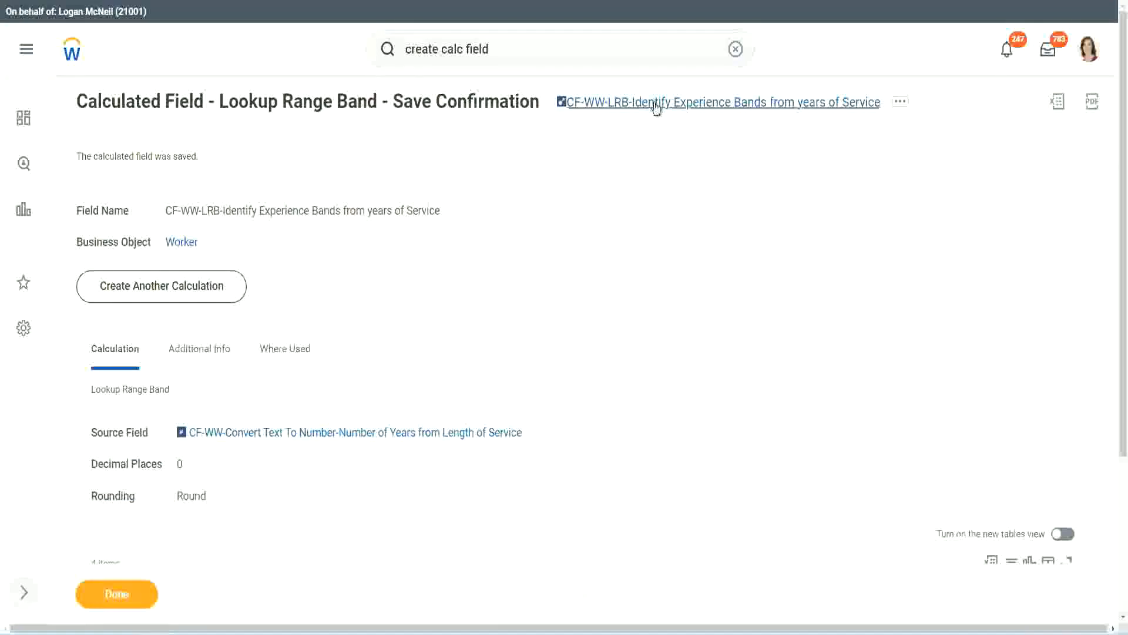
right_click(654, 110)
left_click(668, 169)
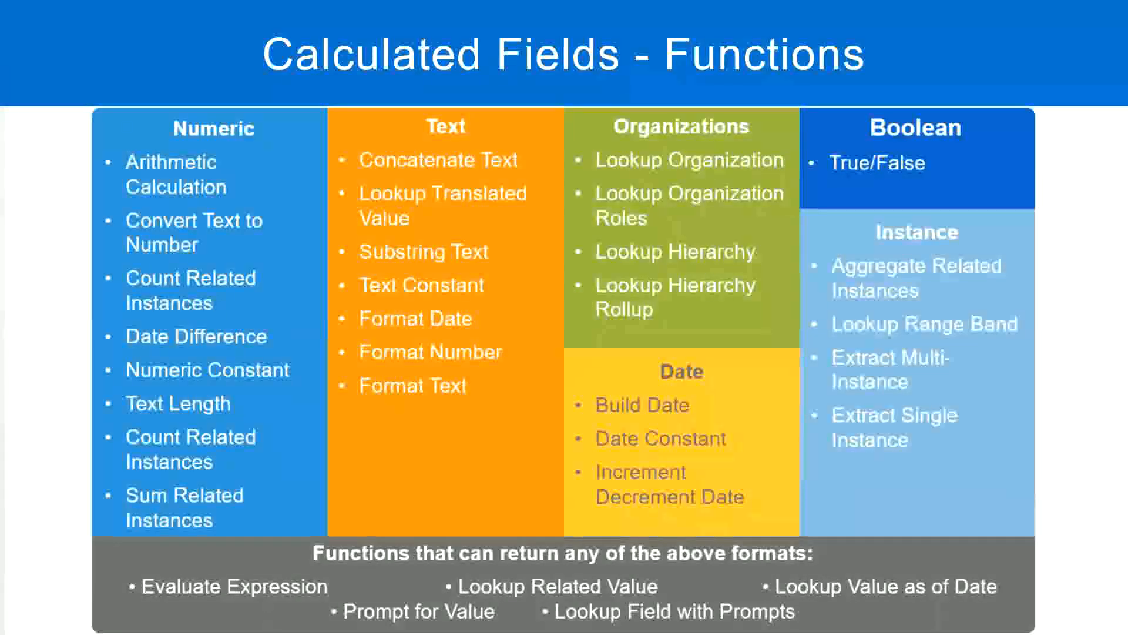
- Switch to the Notepad++ notes and add "10,000 USD" a few lines below the Eval Expression entry
key("alt+Tab")
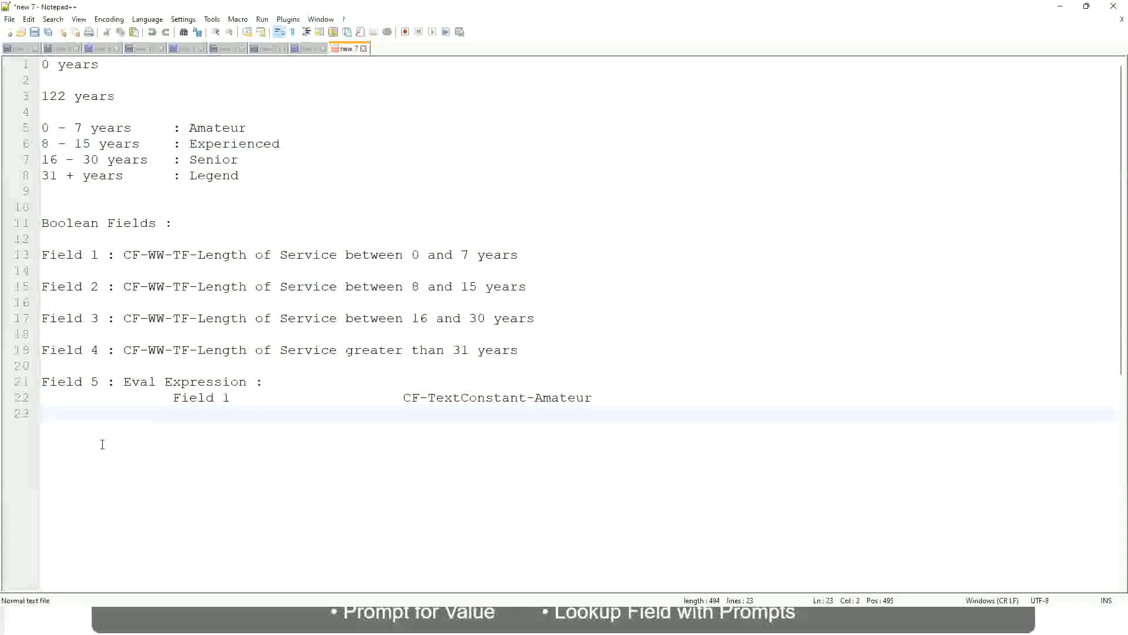
key("Return")
key("Return")
key("Return")
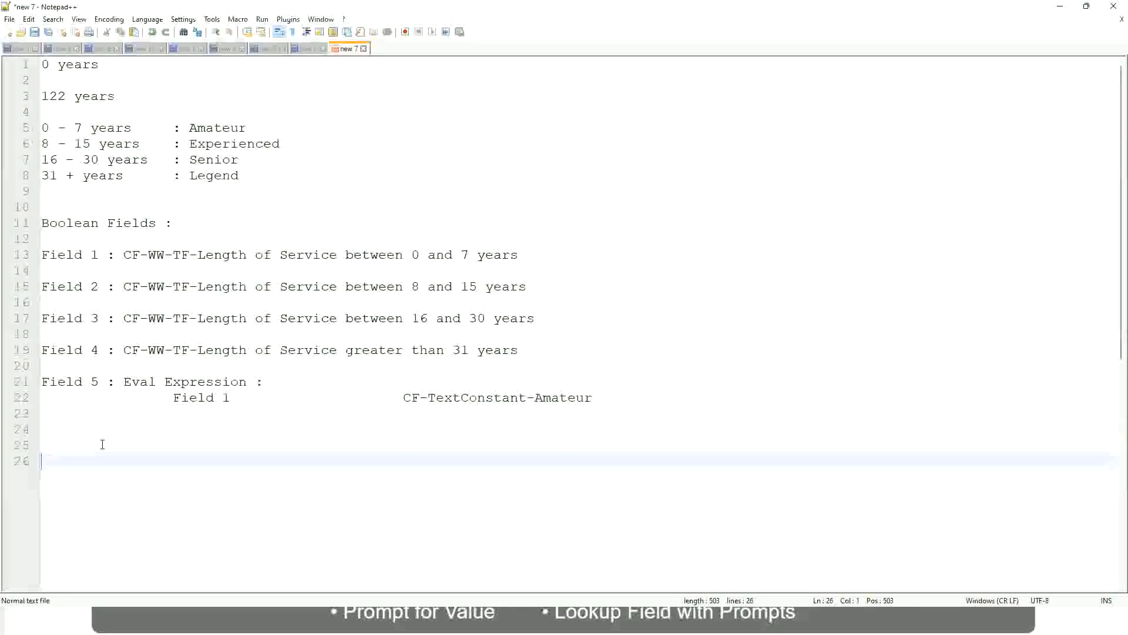
type("10,000 USD")
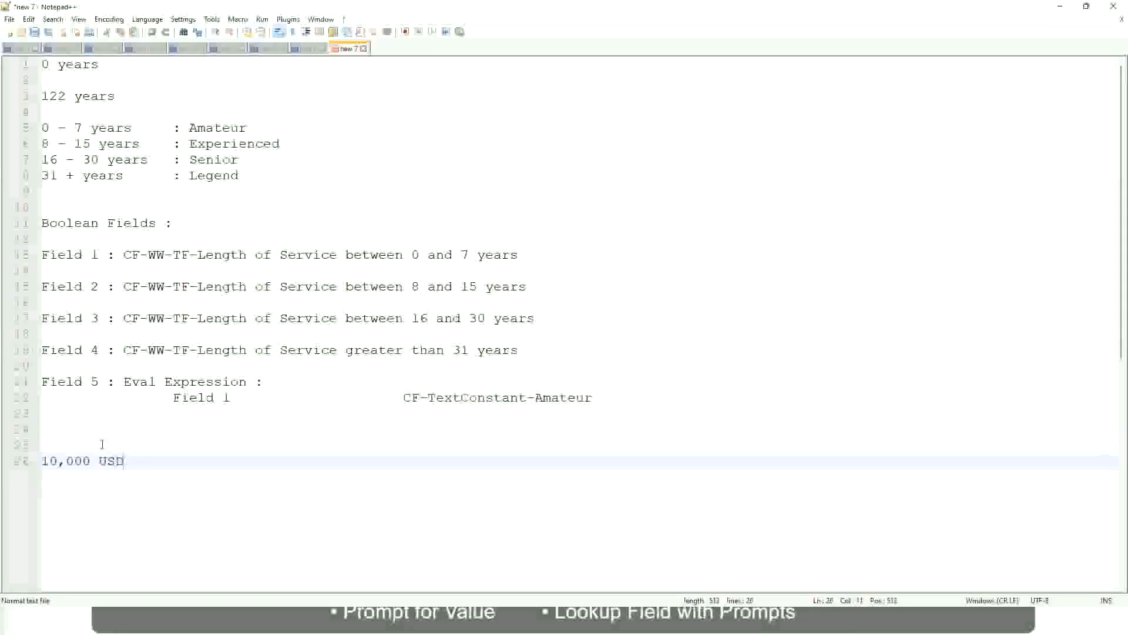
- Add "1,000,000 USD" as the upper amount on the same line, spaced well apart from the 10,000 USD amount
key("Tab")
key("Tab")
key("Tab")
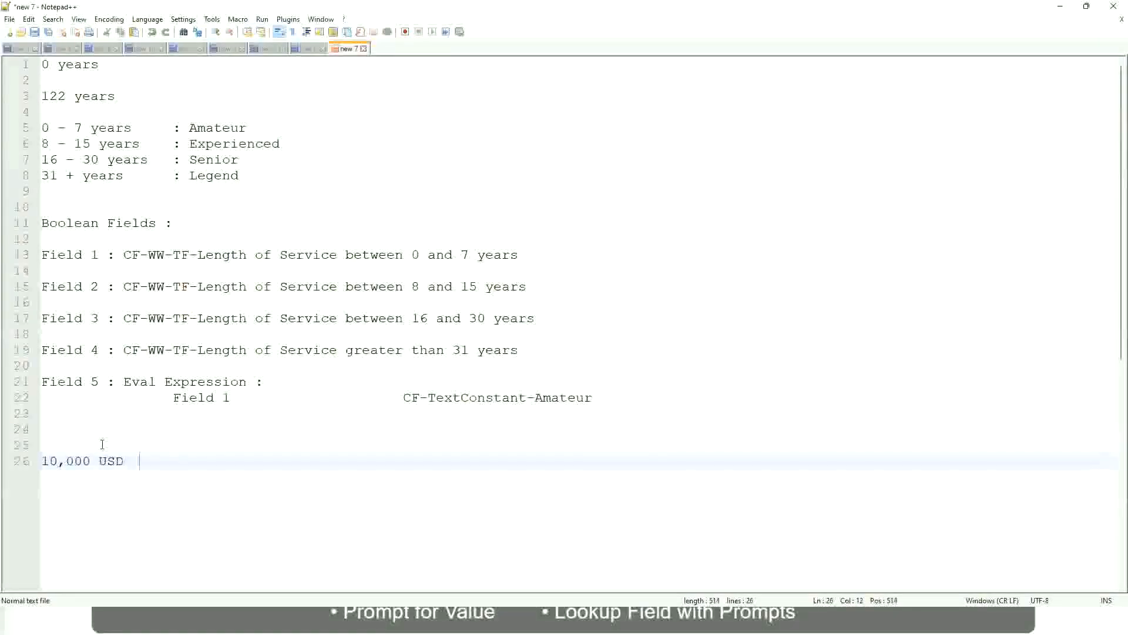
key("Tab")
key("Tab")
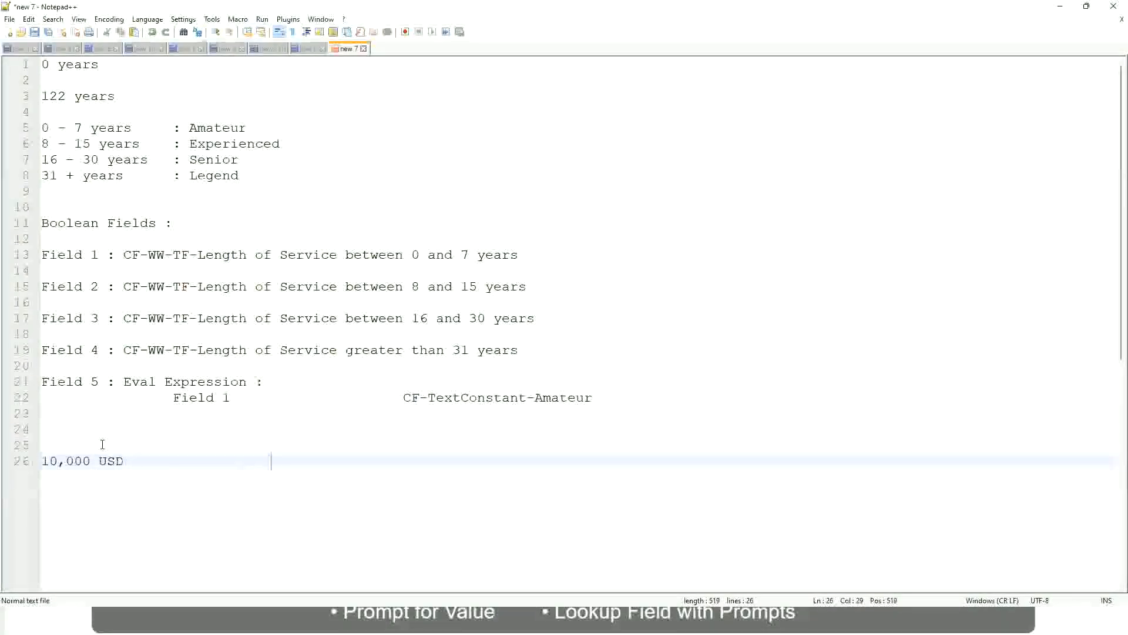
type("1,000,000")
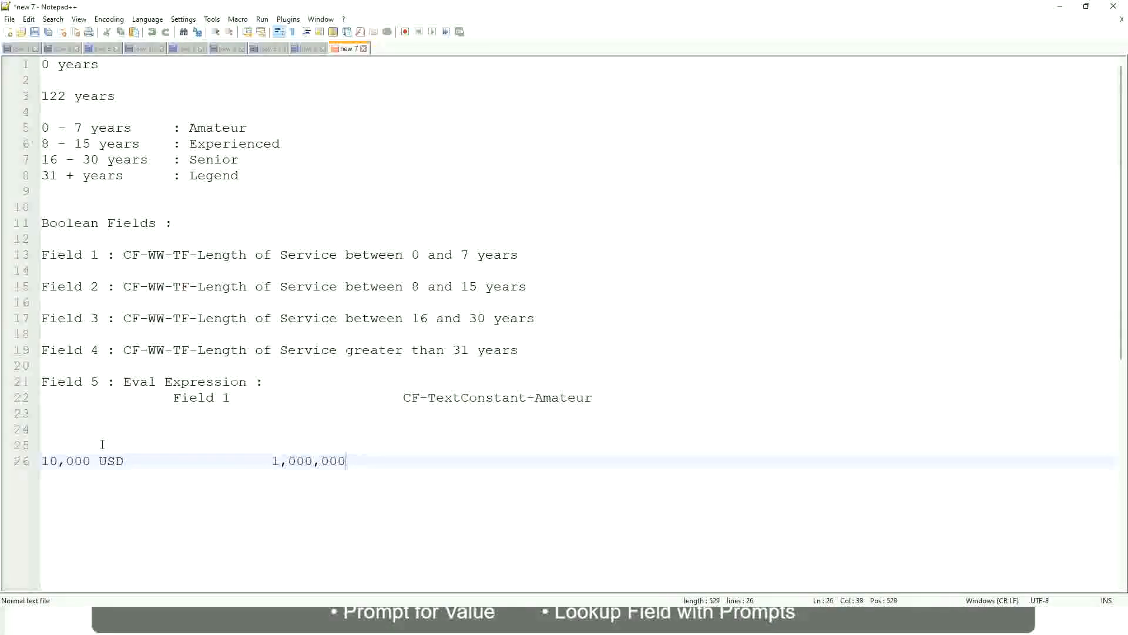
key("Left")
key("Left")
key("Left")
key("Left")
key("Left")
key("Left")
key("Left")
key("Right")
key("Right")
key("Right")
key("Right")
key("Right")
key("Right")
key("Right")
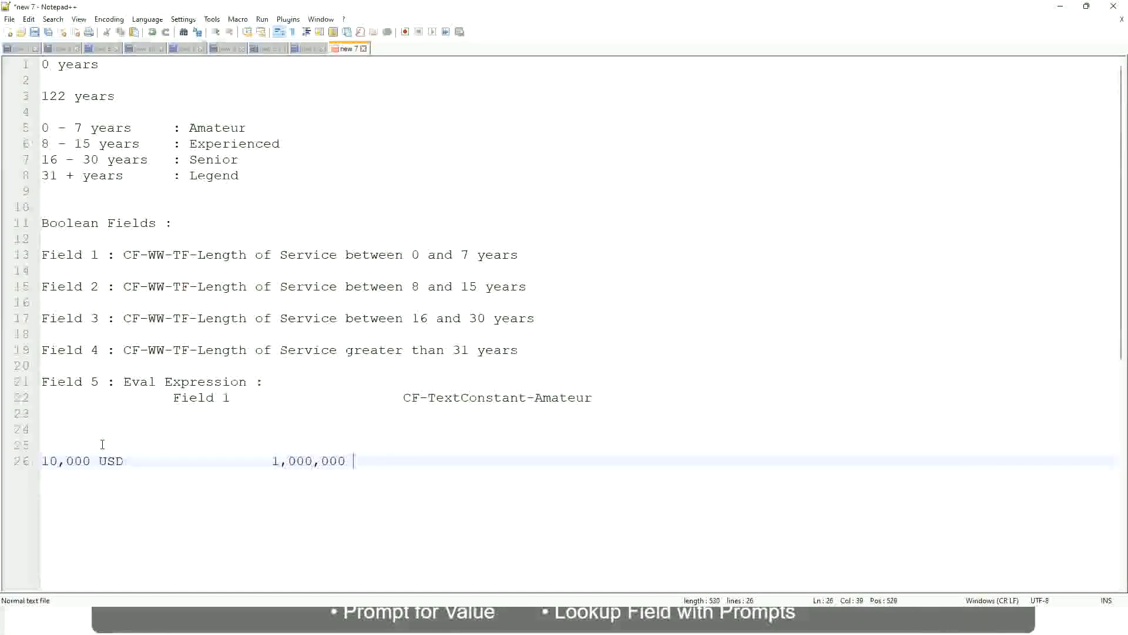
type("USD")
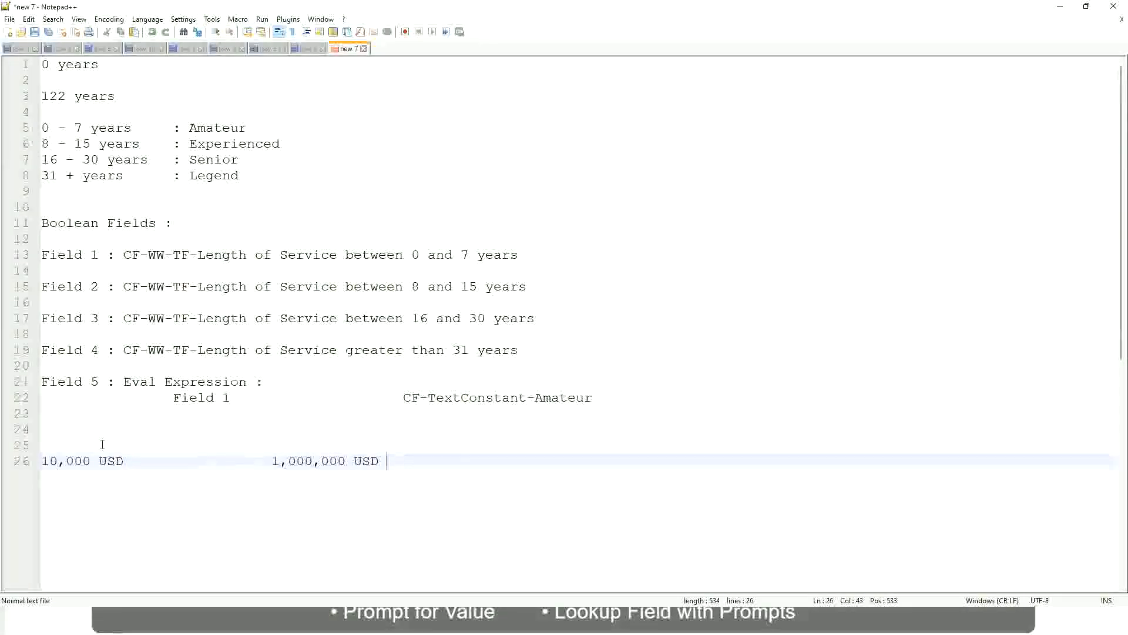
- Below the USD amounts, leave a blank line and add the band "10 - 50,000 : Low"
key("Return")
key("Return")
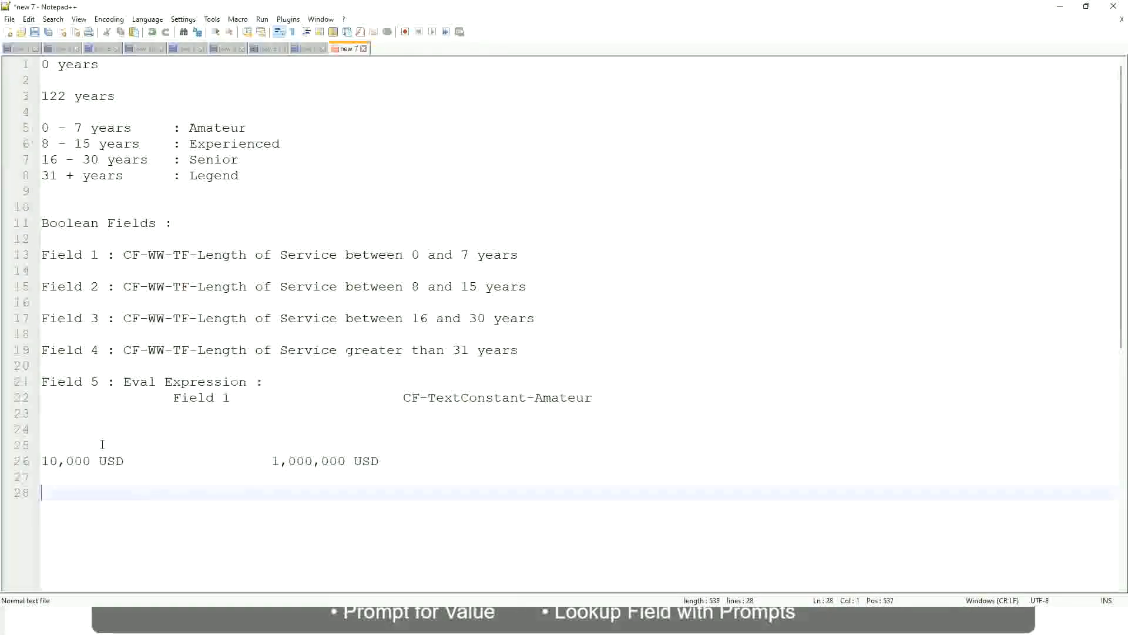
type("10 - 50,000")
key("Tab")
key("Tab")
key("Tab")
key("Tab")
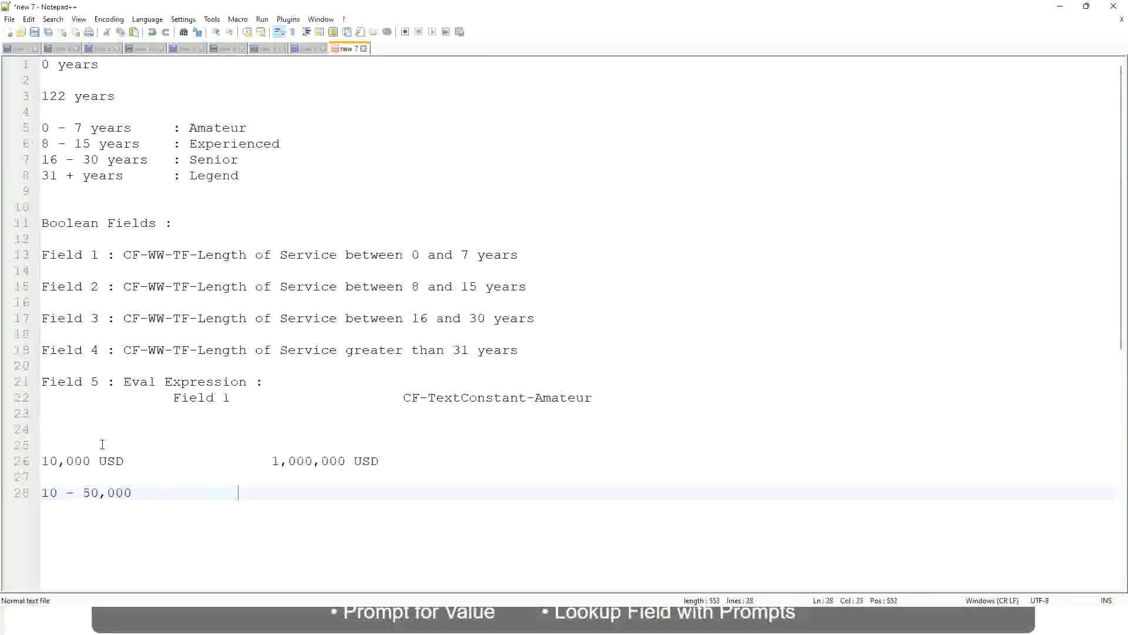
type(": Low")
key("Return")
key("Return")
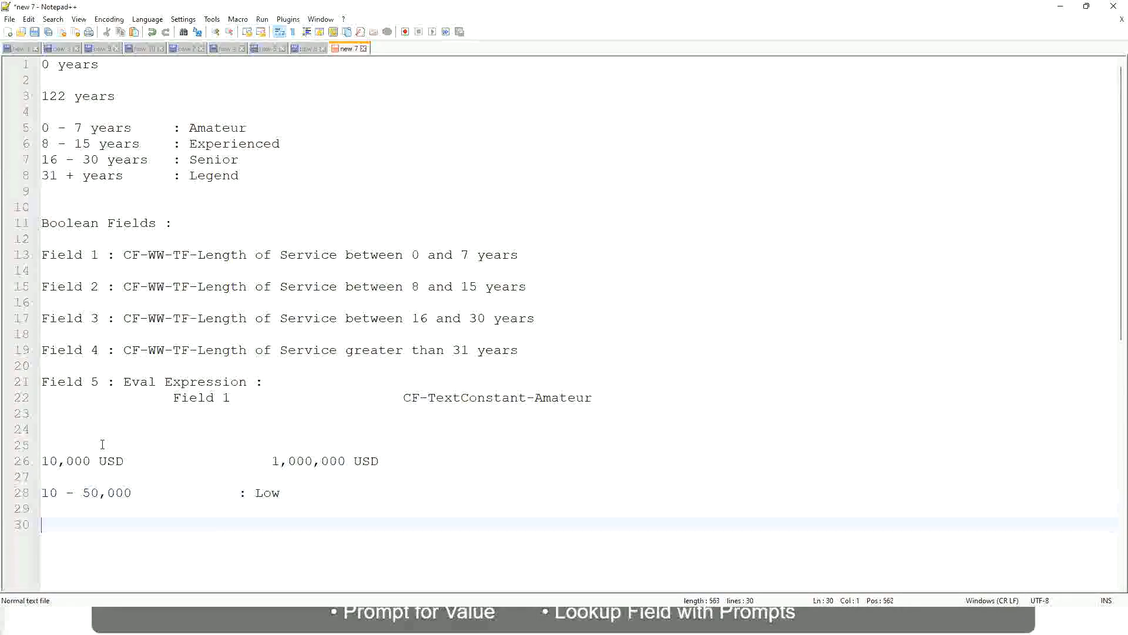
- Add the band "50,001 - 150,000 : Medium" directly below the Low band, aligning its label
key("Up")
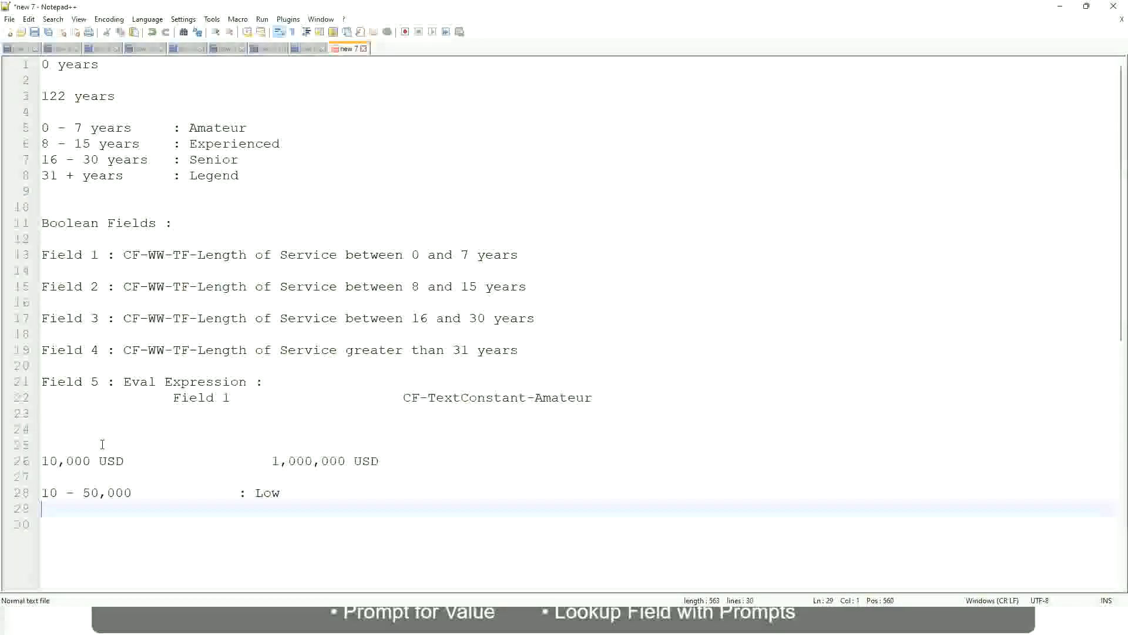
type("50,001 ")
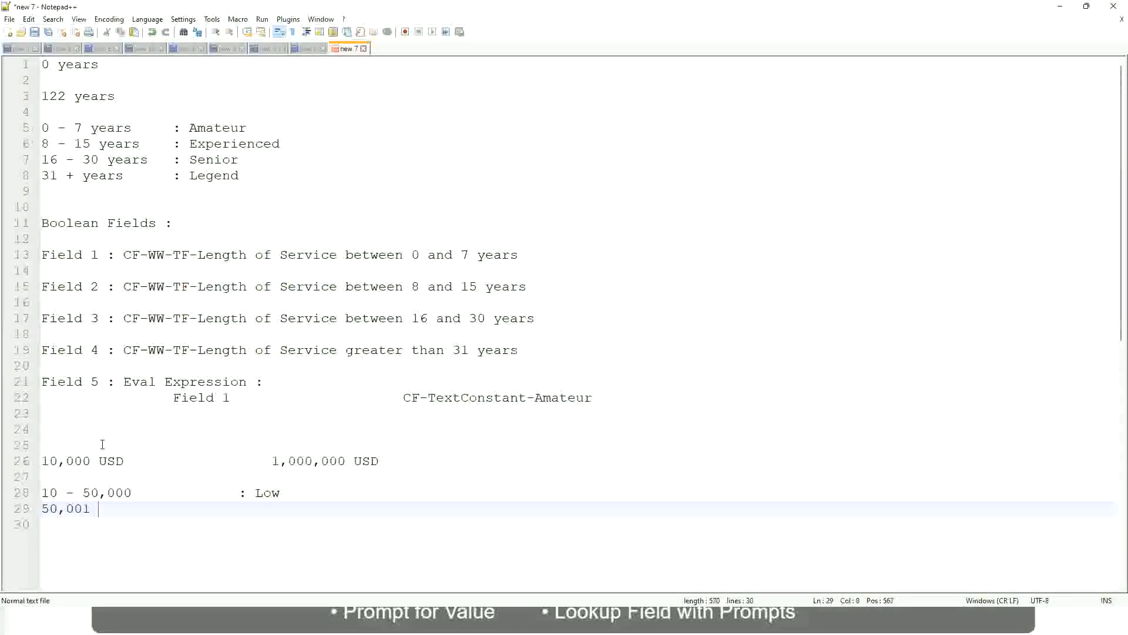
type("- 150,000")
key("Tab")
key("Tab")
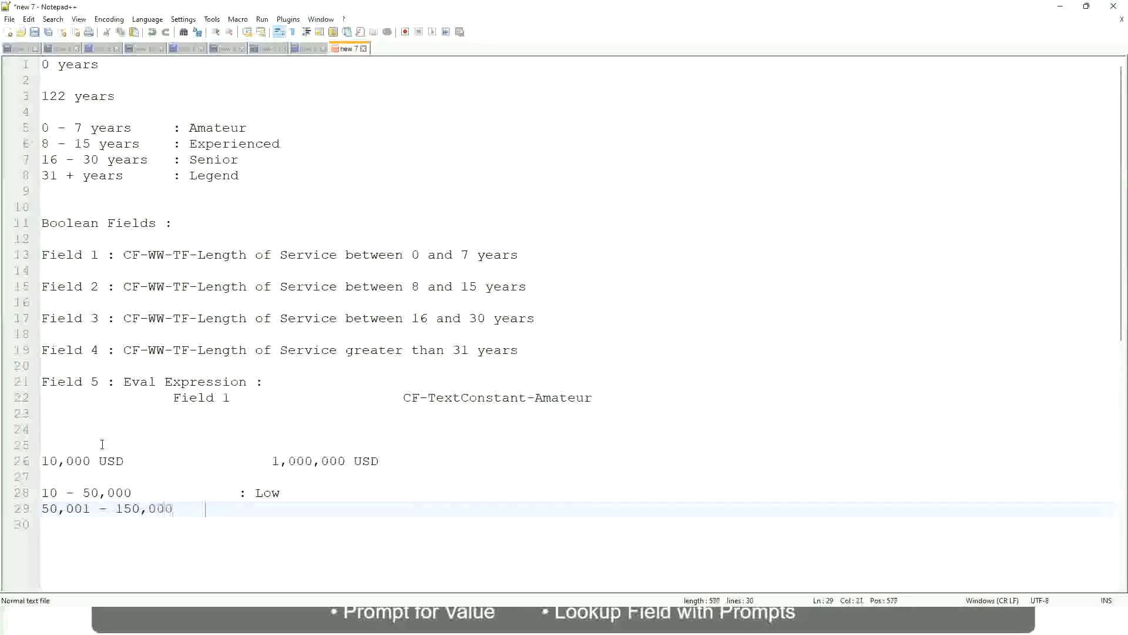
type(": Medium")
key("Return")
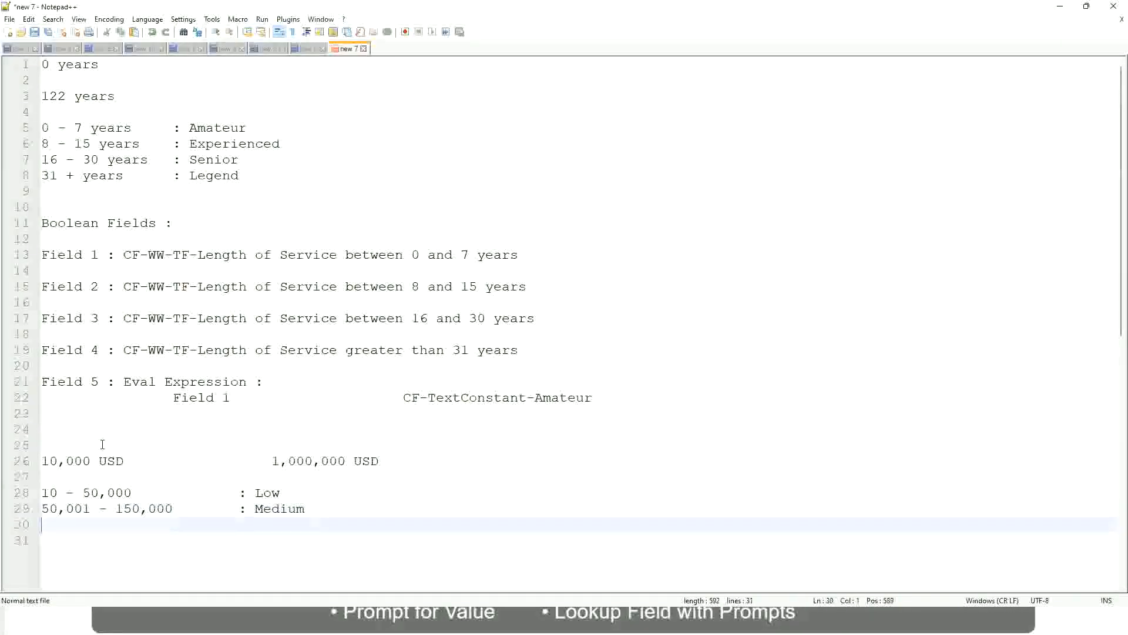
- Add the band "> 150,000 : High" below the Medium band, aligning its label
type("> 150,000")
key("Tab")
key("Tab")
key("Tab")
key("Tab")
type(": High")
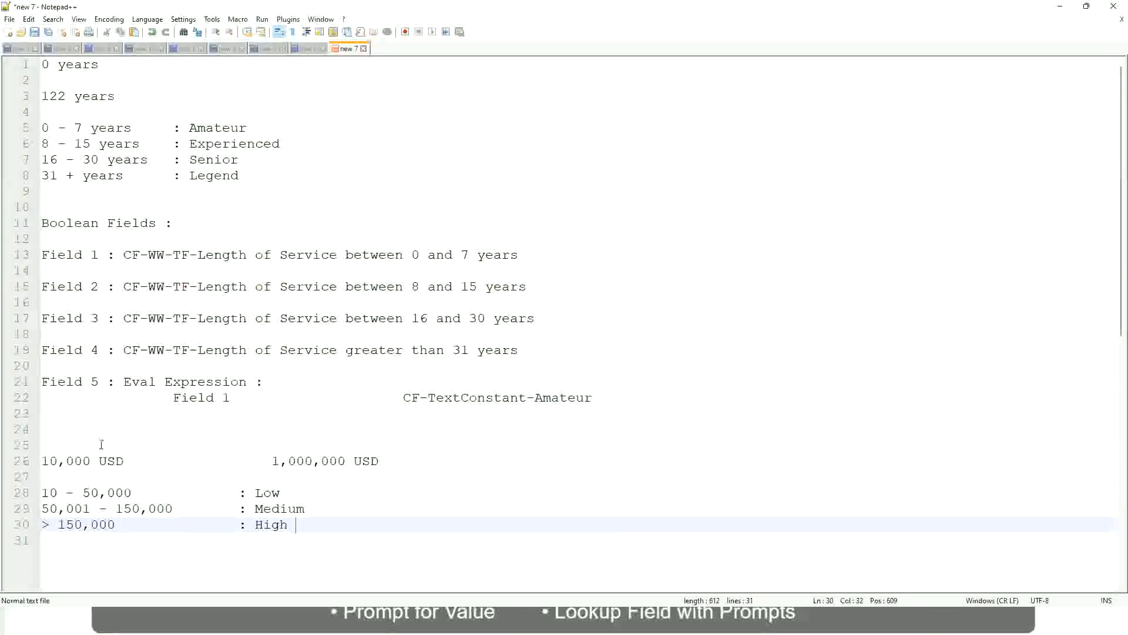
- Review the lower and upper USD amounts against the Low, Medium and High bands in the notes
left_click(50, 459)
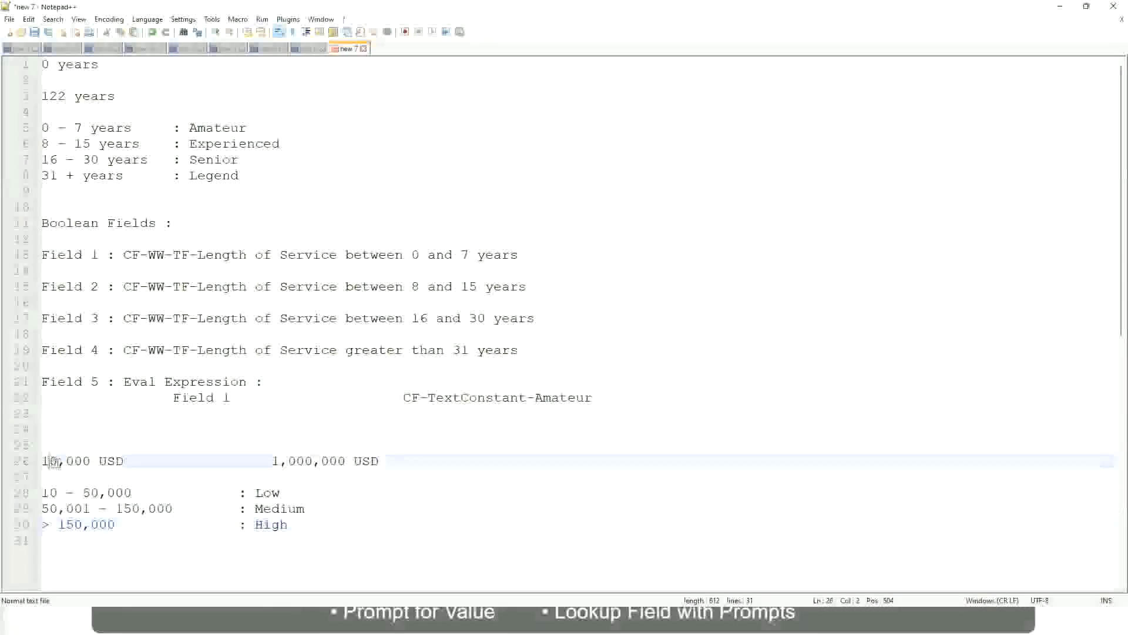
double_click(336, 462)
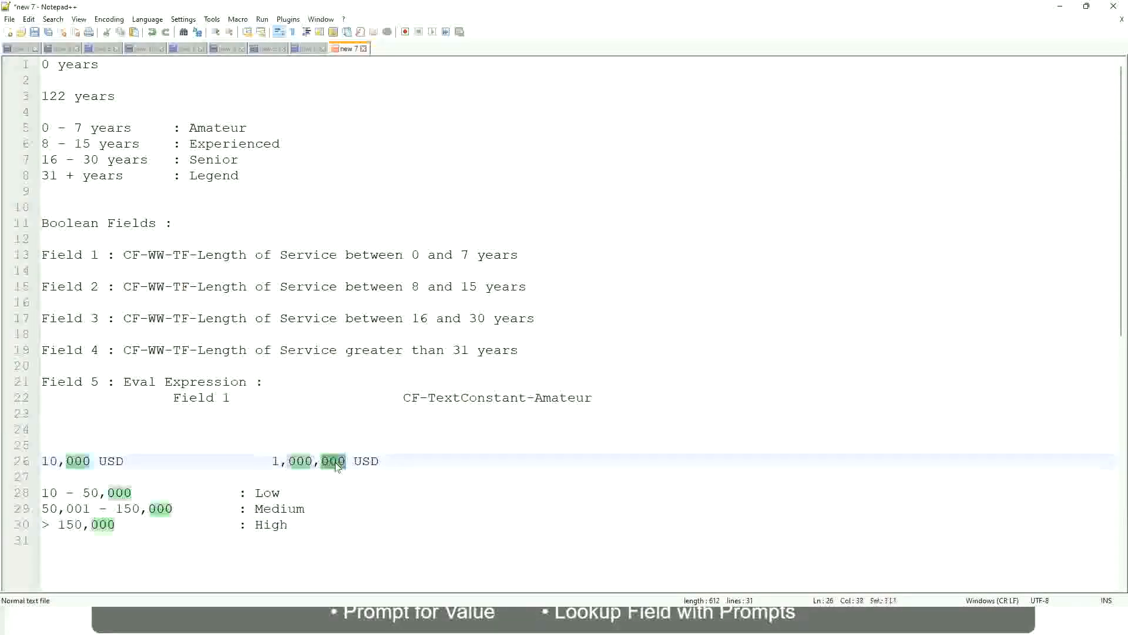
left_click(207, 509)
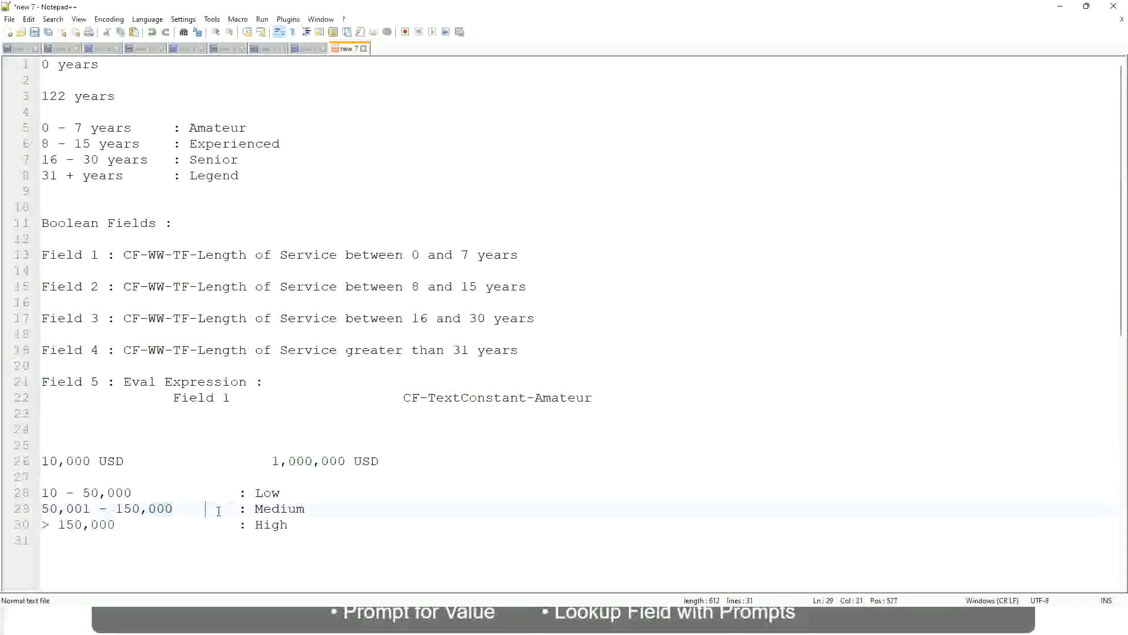
left_click(36, 461)
left_click(348, 464)
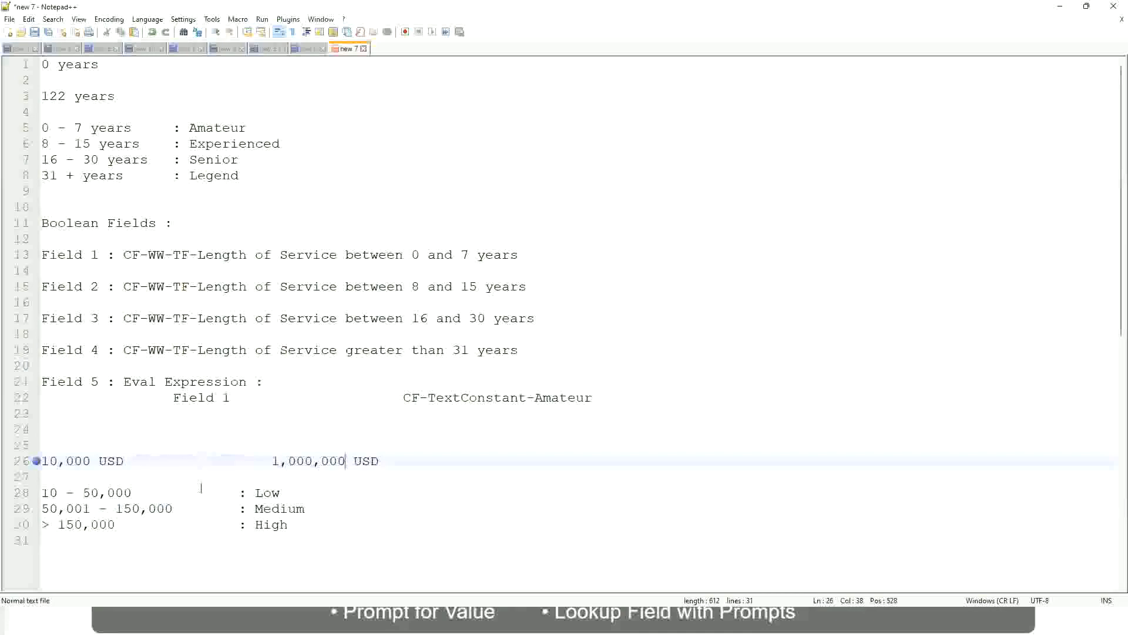
left_click(271, 493)
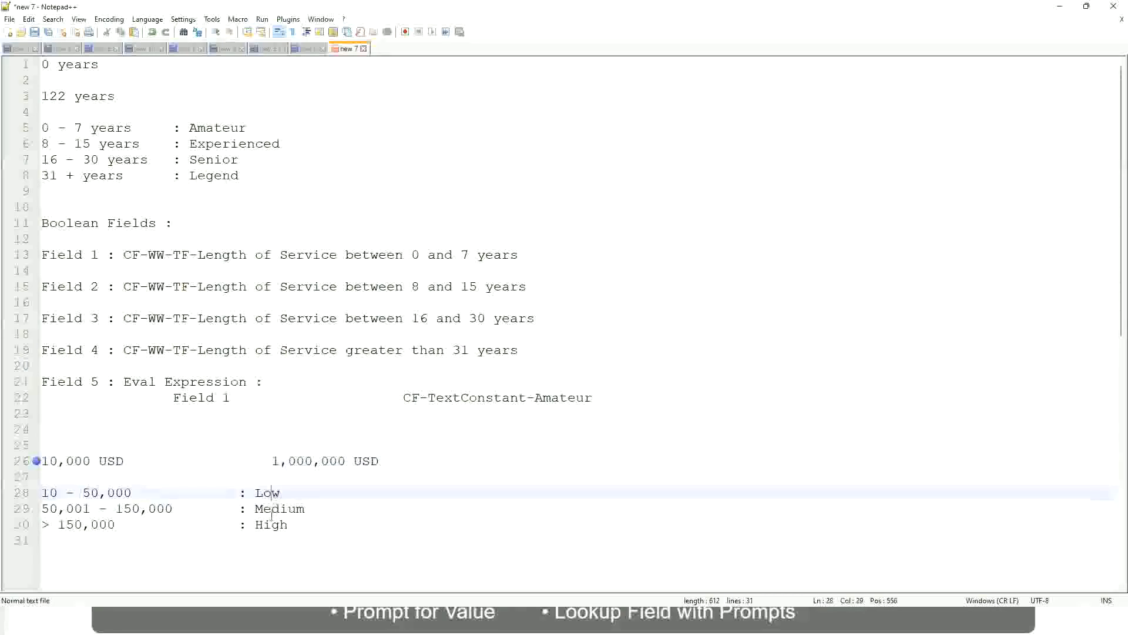
left_click(271, 524)
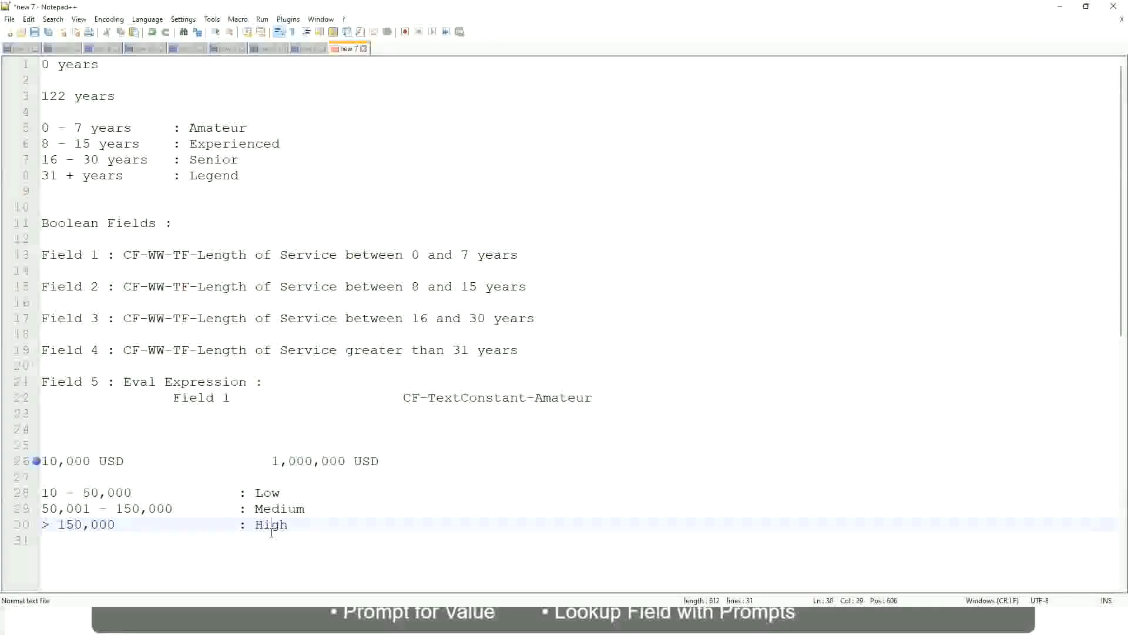
left_click(154, 476)
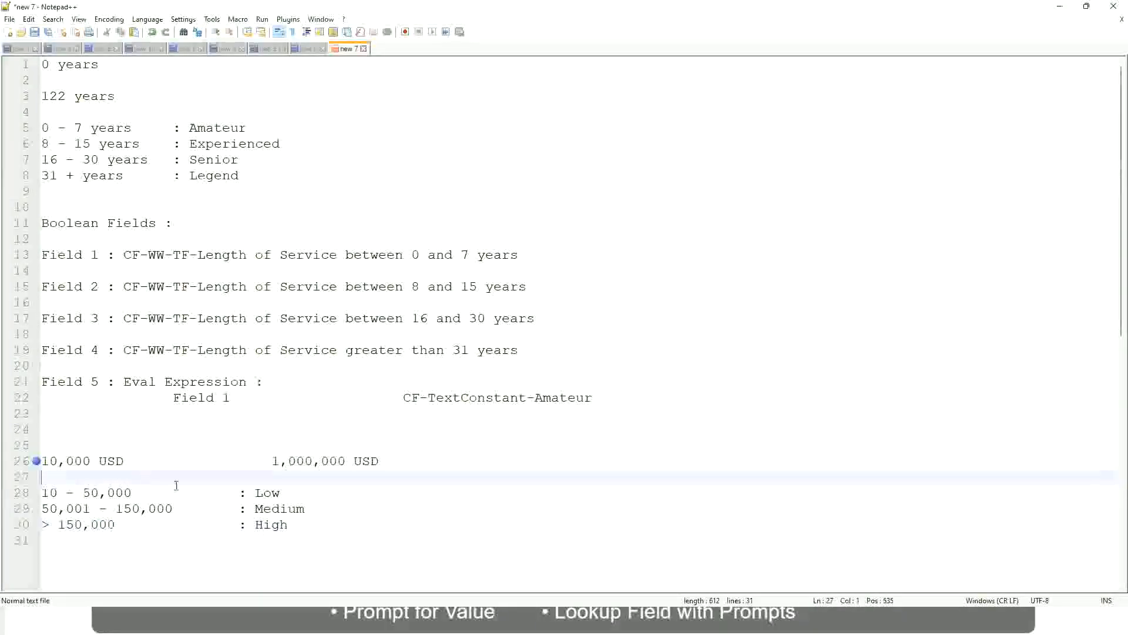
left_click(278, 537)
left_click(290, 521)
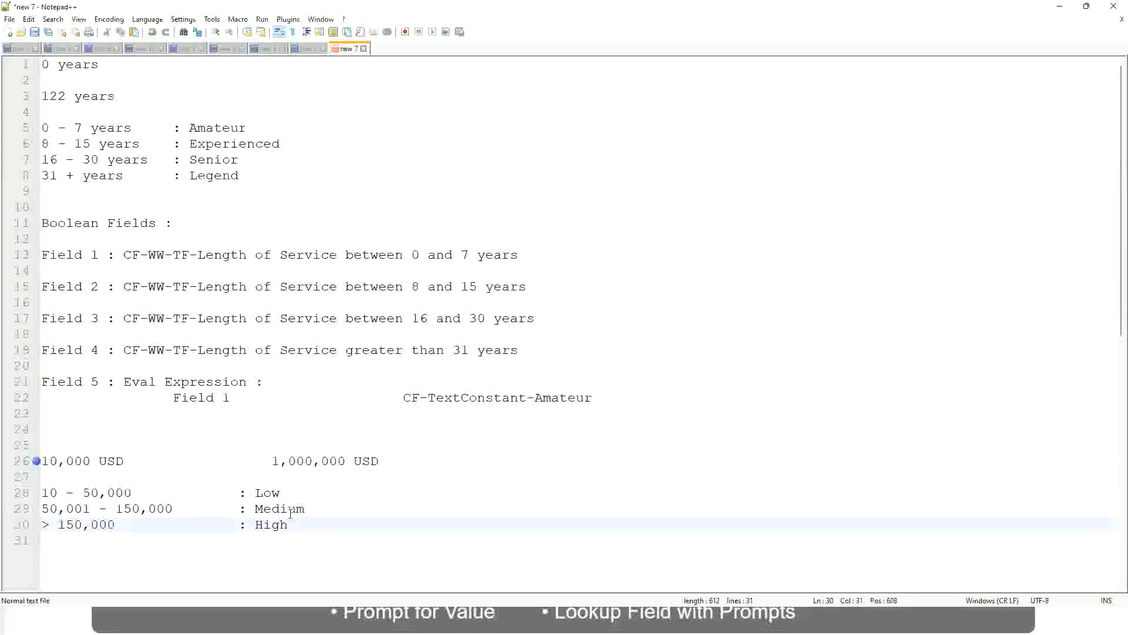